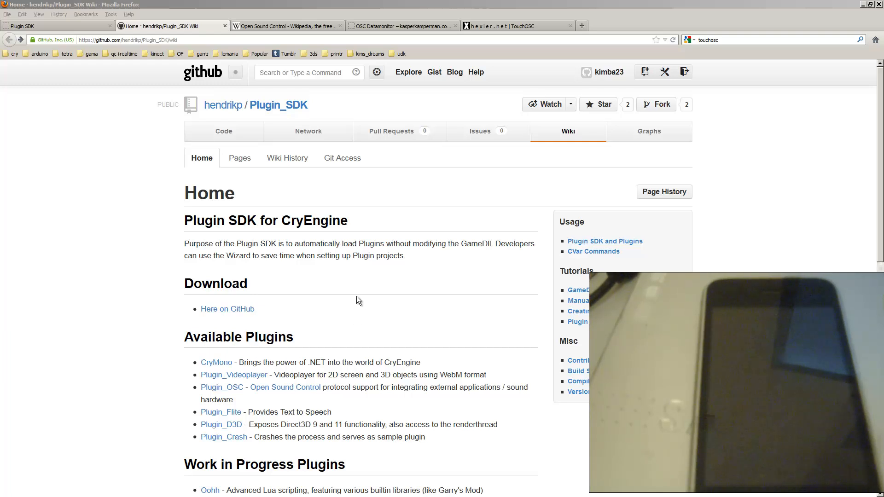
Highlight the repository owner's name and the Plugin_OSC - Open Sound Control entry on the Plugin SDK wiki page.
drag(203, 103, 243, 107)
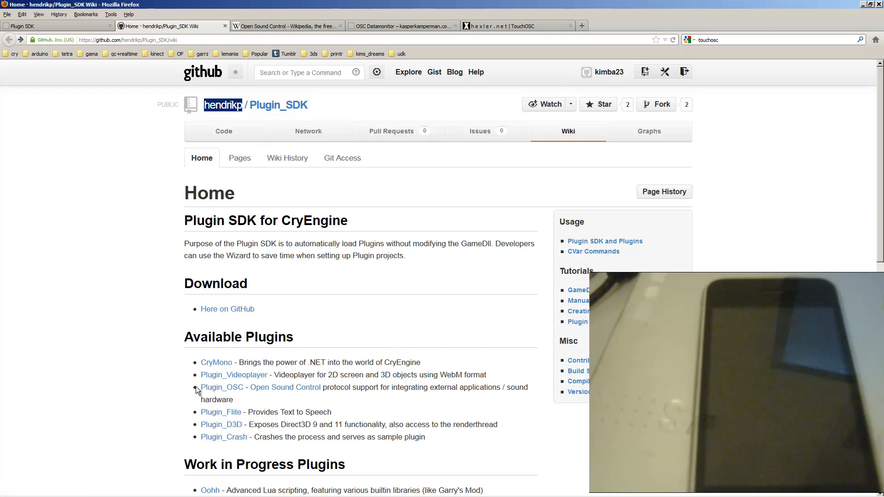
drag(195, 388, 264, 396)
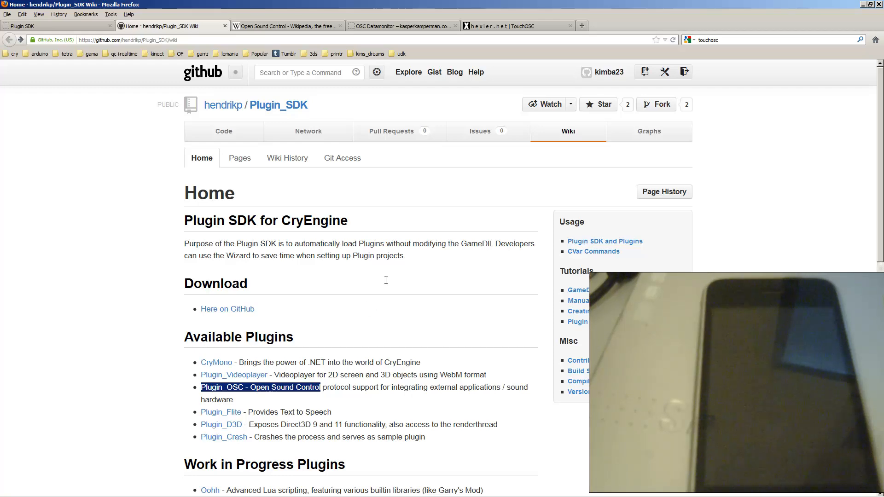
View the Wikipedia article on Open Sound Control and highlight "UDP/IP, Ethernet" in its Motivation section.
click(288, 25)
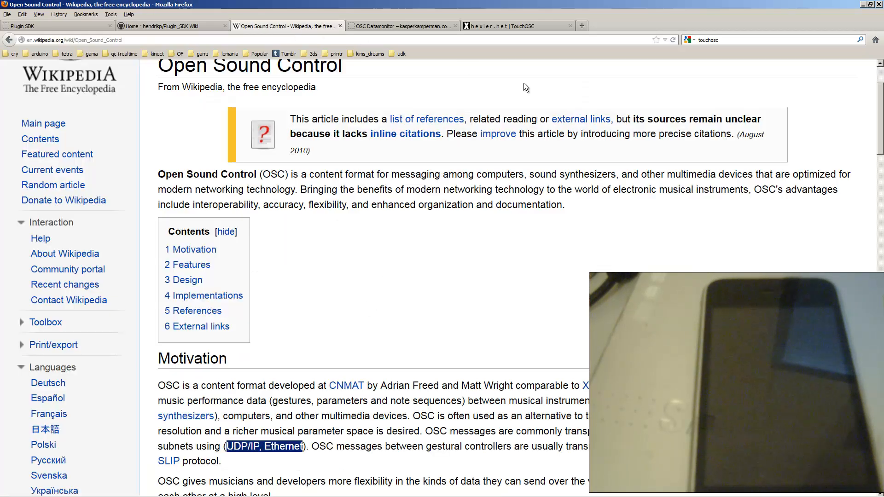
scroll(490, 203, down, 3)
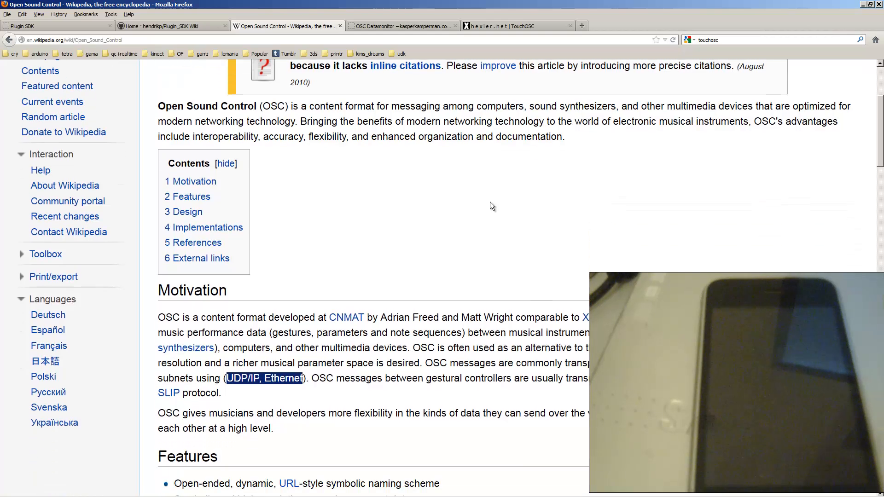
scroll(490, 202, up, 3)
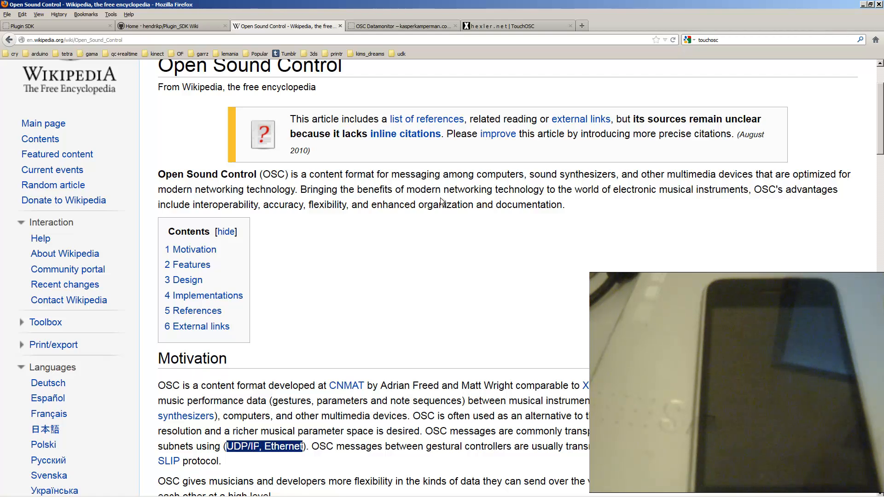
click(222, 461)
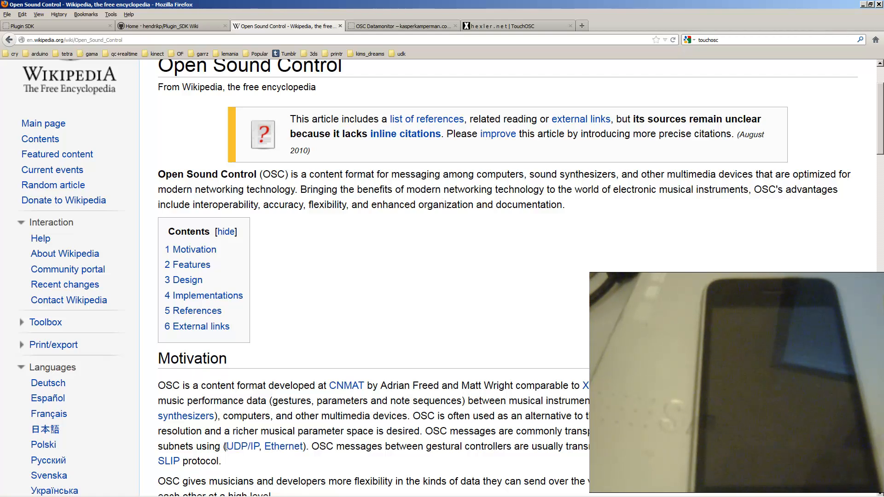
drag(229, 447, 303, 446)
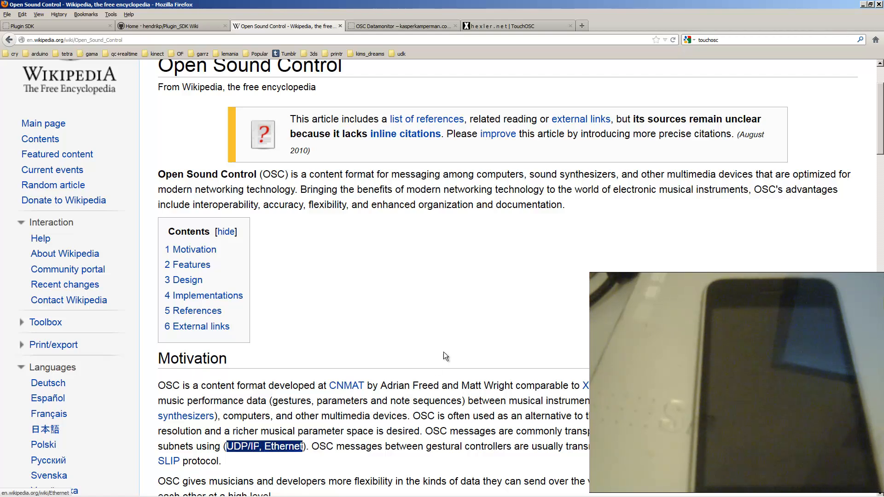
Show the TouchOSC product page on hexler.net.
click(493, 27)
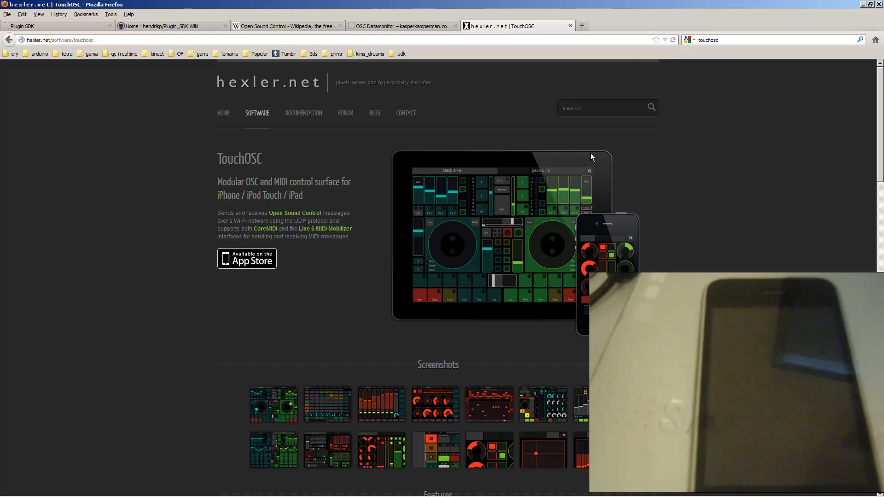
mouse_move(300, 115)
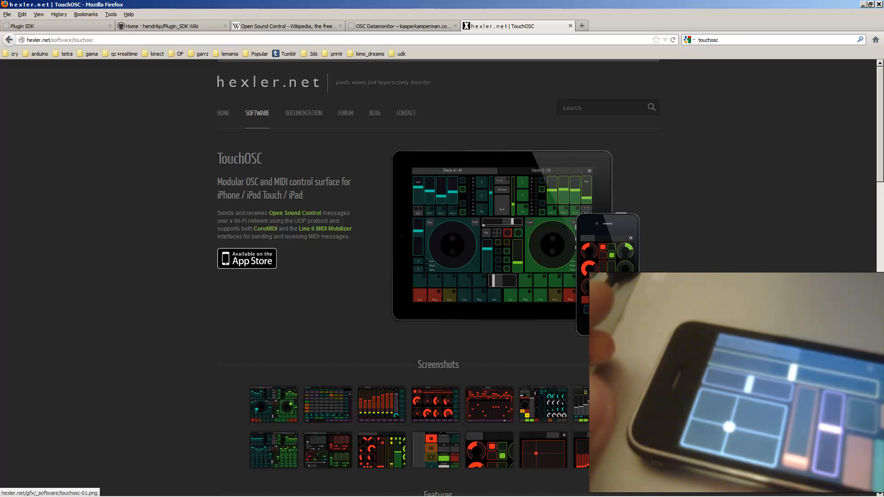
Switch to the CryEngine Sandbox editor, run the loaded level in game mode, and return to editing.
click(293, 491)
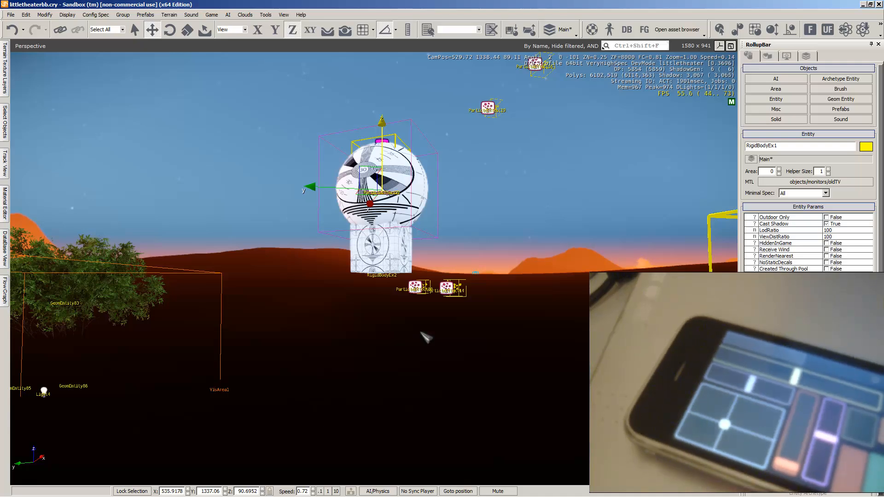
key(ctrl+g)
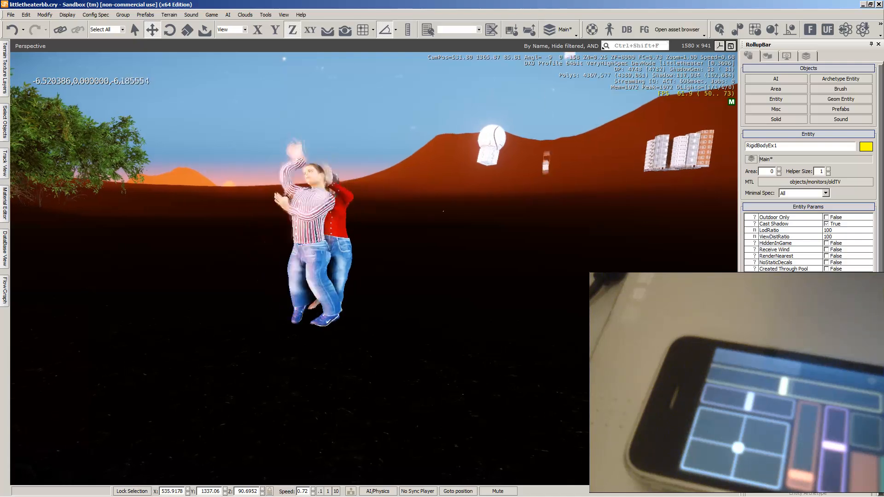
key(Escape)
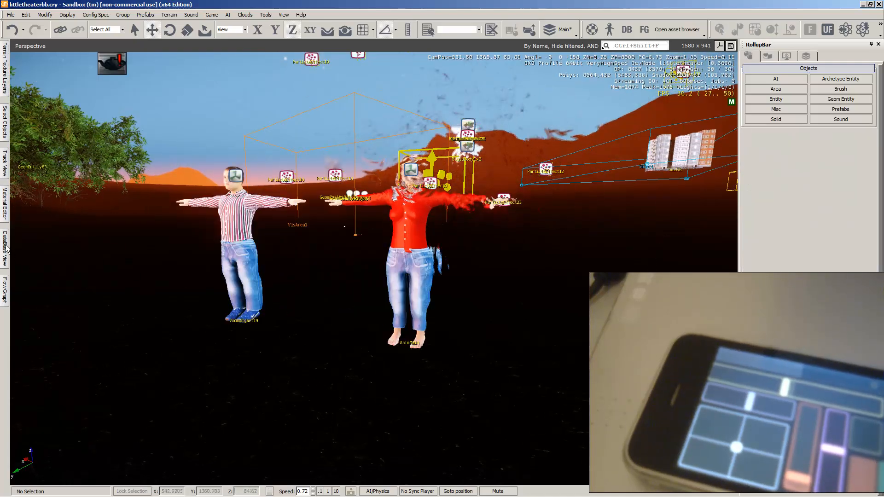
Open the Flow Graph editor and load the _AnimMain graph from the Entities group.
click(6, 289)
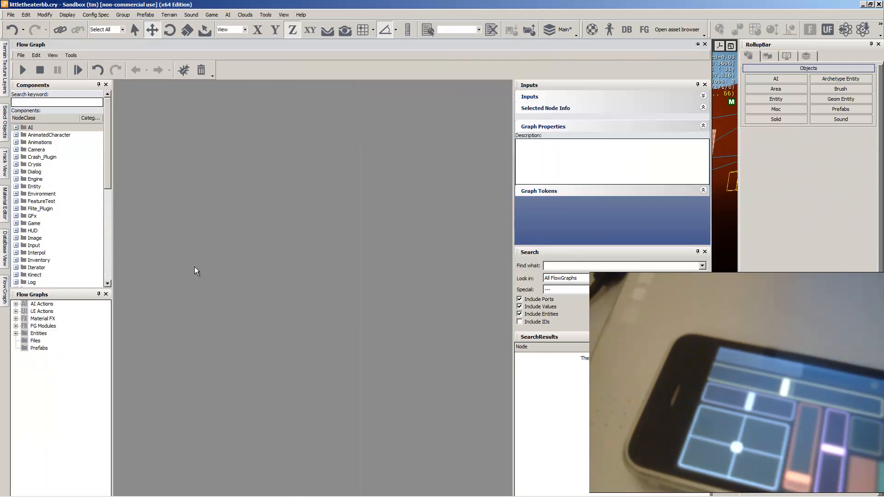
double_click(19, 332)
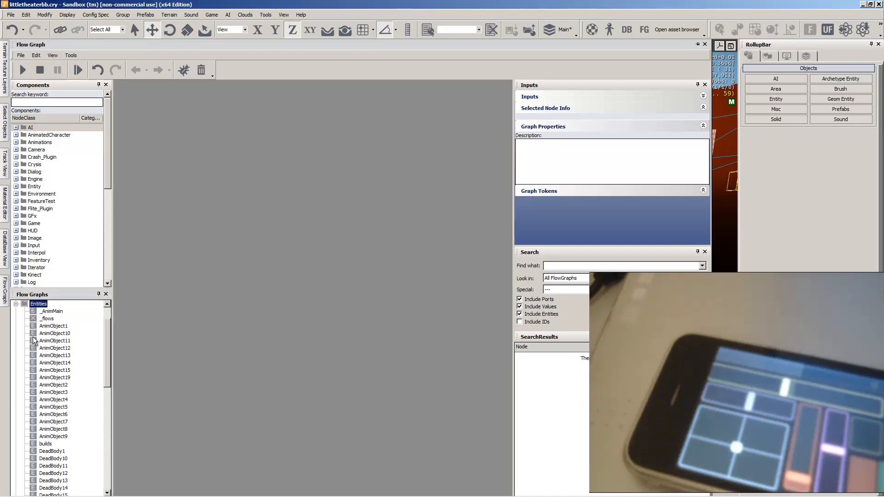
click(52, 312)
scroll(249, 304, up, 4)
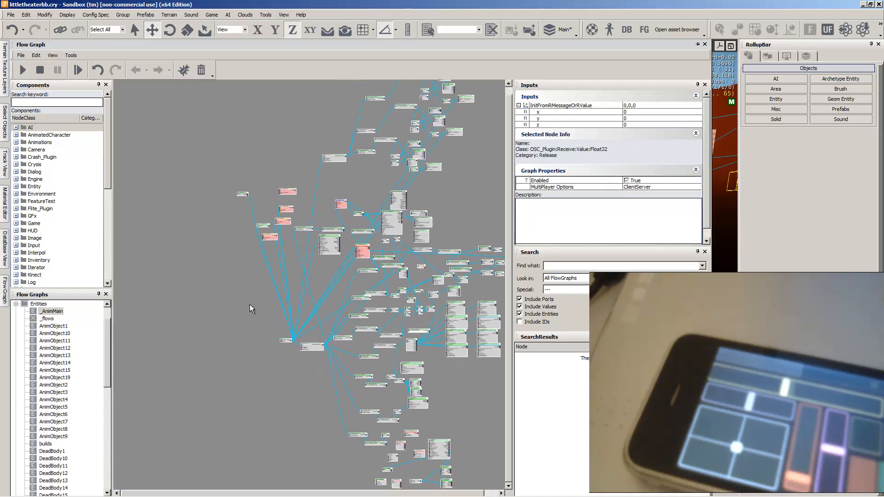
Examine the Start node and the OSC_Plugin:Connection node it is wired to in the _AnimMain graph.
scroll(278, 300, up, 5)
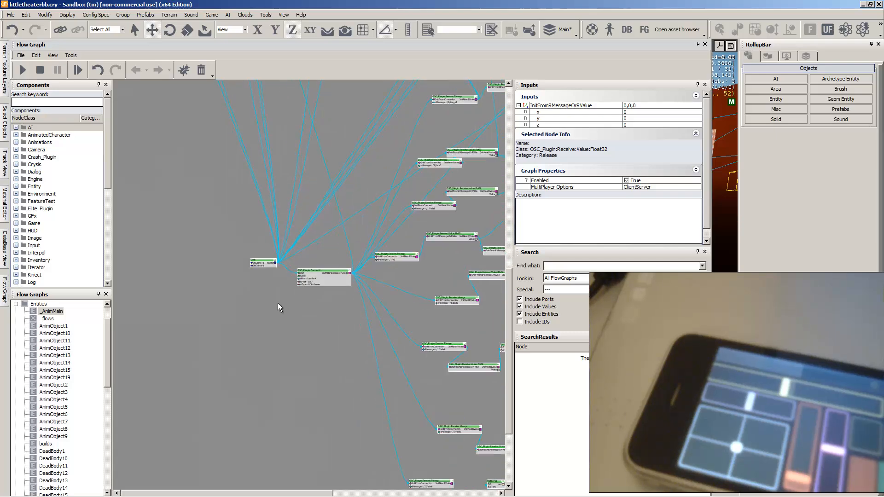
scroll(240, 344, up, 2)
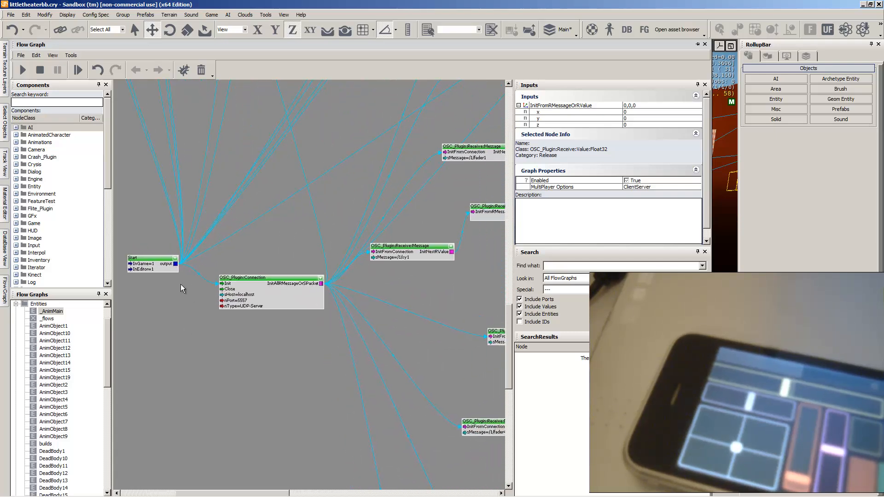
right_drag(123, 240, 132, 236)
right_drag(172, 286, 186, 288)
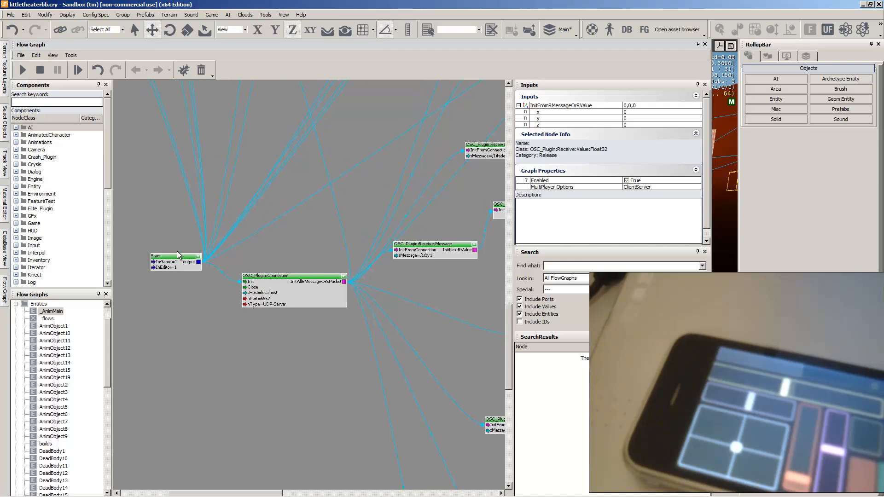
right_drag(177, 251, 194, 256)
right_drag(286, 269, 254, 252)
scroll(276, 295, up, 3)
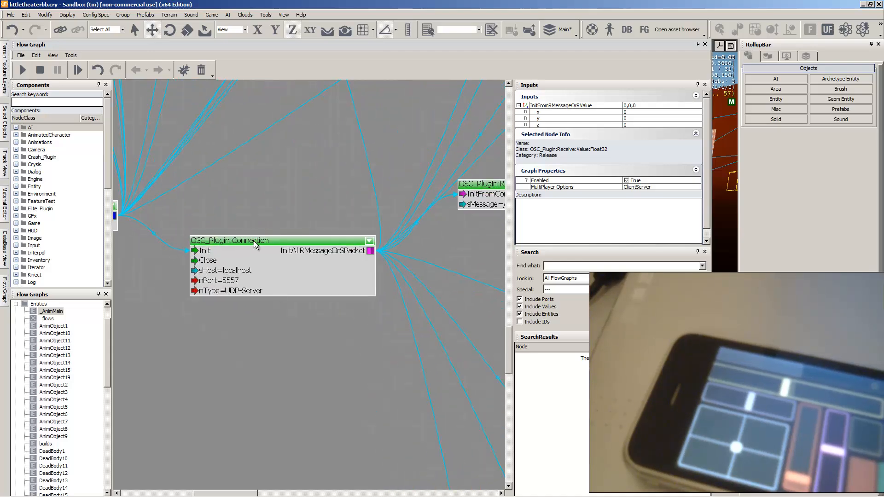
Look up the OSC_Plugin node types that can be added to the graph, without adding one.
right_click(266, 172)
mouse_move(276, 176)
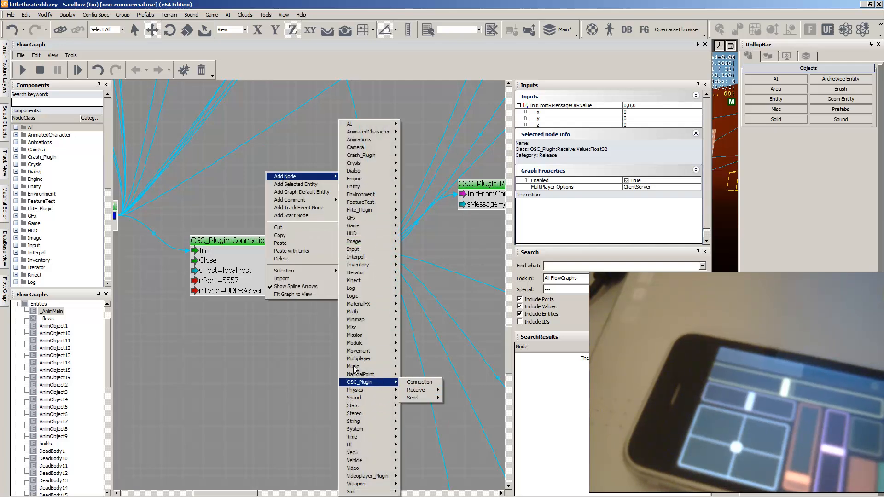
click(277, 346)
Select the OSC_Plugin:Connection node and examine its host, port and type inputs.
click(255, 266)
scroll(256, 293, up, 5)
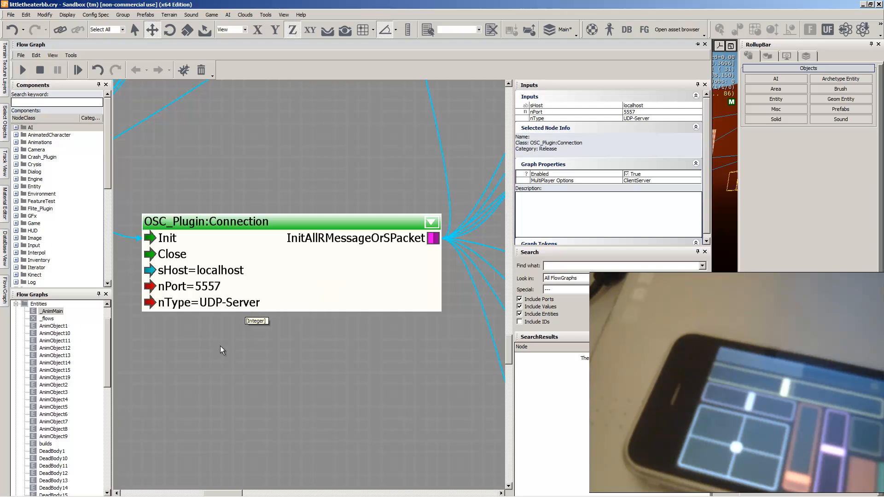
right_drag(220, 346, 242, 310)
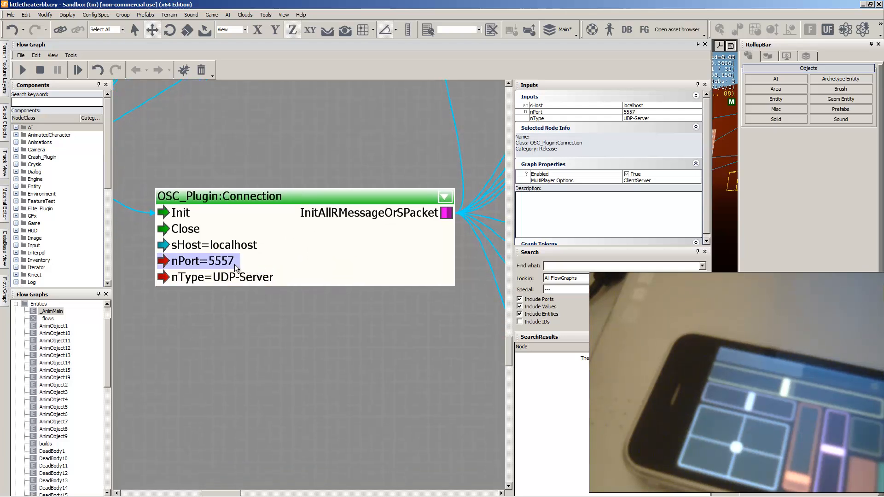
right_drag(244, 326, 246, 322)
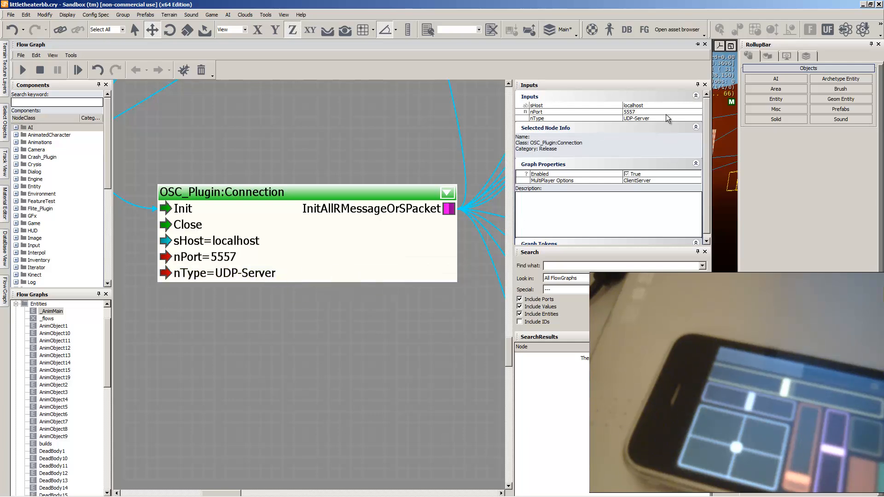
Switch the OSC_Plugin:Connection node's nType to UDP-Client and back to UDP-Server.
click(698, 119)
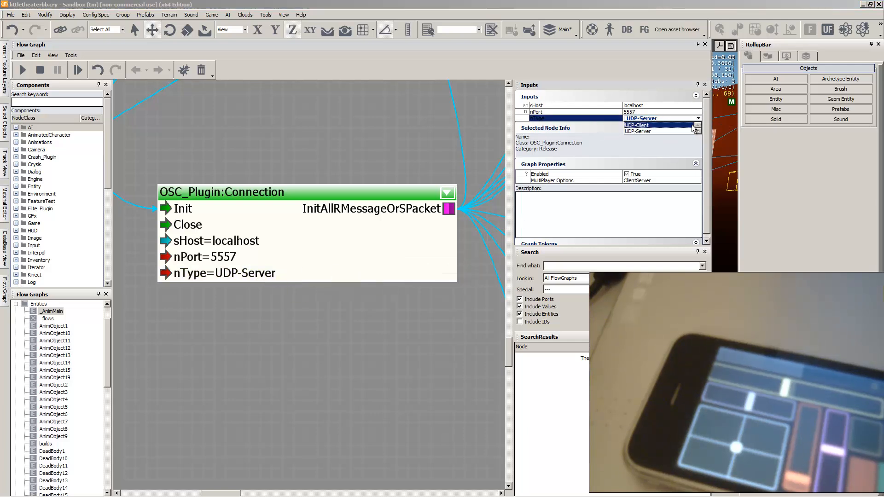
click(694, 130)
click(699, 119)
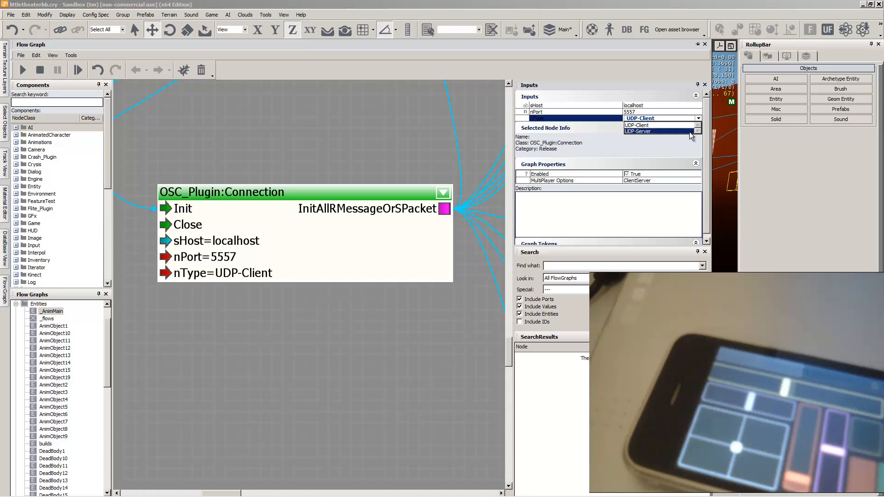
click(692, 131)
scroll(284, 267, up, 4)
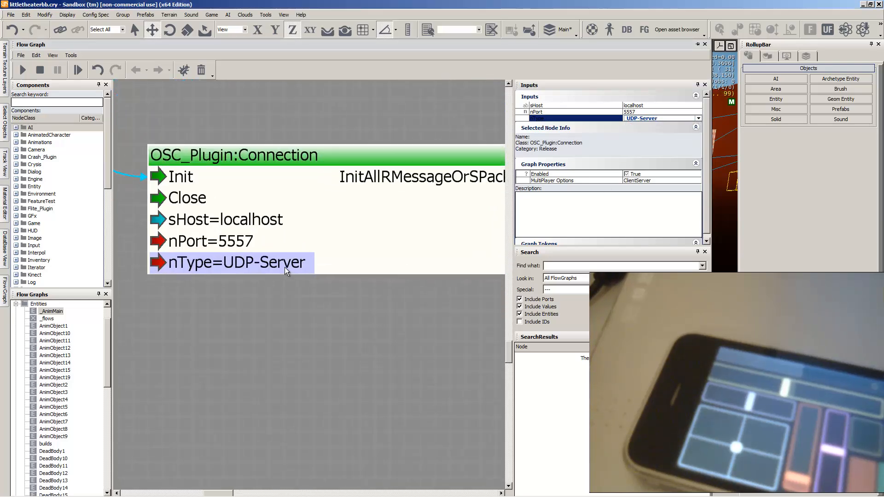
scroll(304, 279, down, 2)
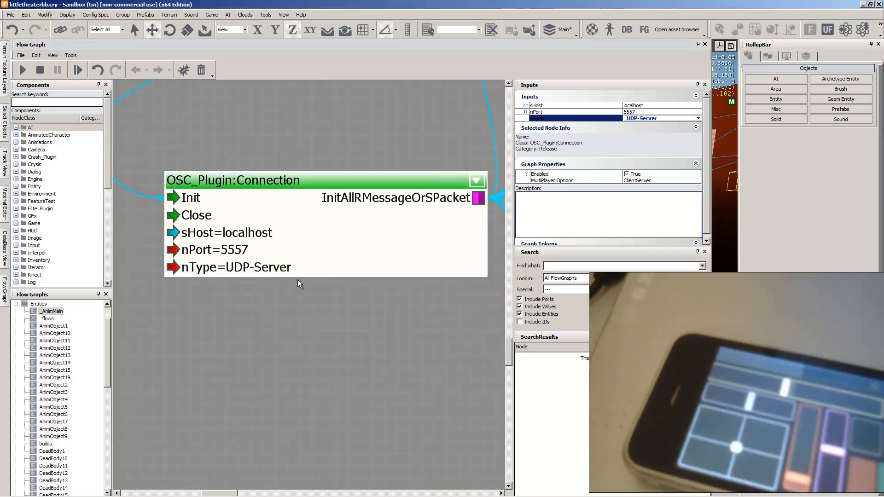
right_drag(325, 299, 307, 298)
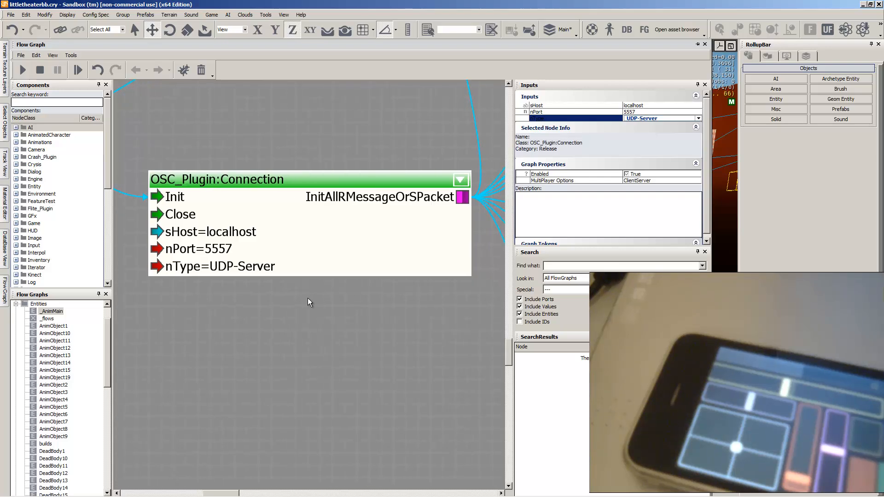
scroll(294, 306, down, 3)
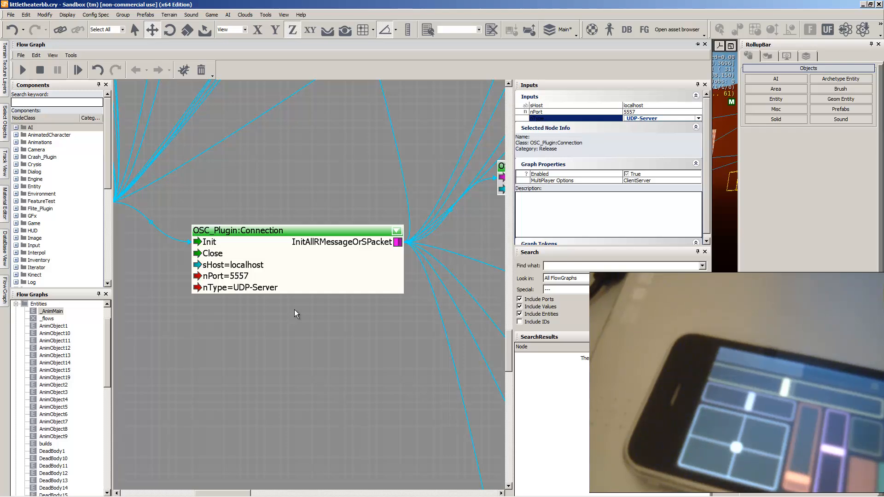
Follow the Connection node's output to the OSC_Plugin:Receive:Message node for /1/xy1 and examine its ports.
right_drag(292, 297, 250, 291)
scroll(250, 291, down, 3)
right_drag(322, 297, 271, 300)
right_drag(349, 298, 362, 259)
scroll(322, 305, up, 2)
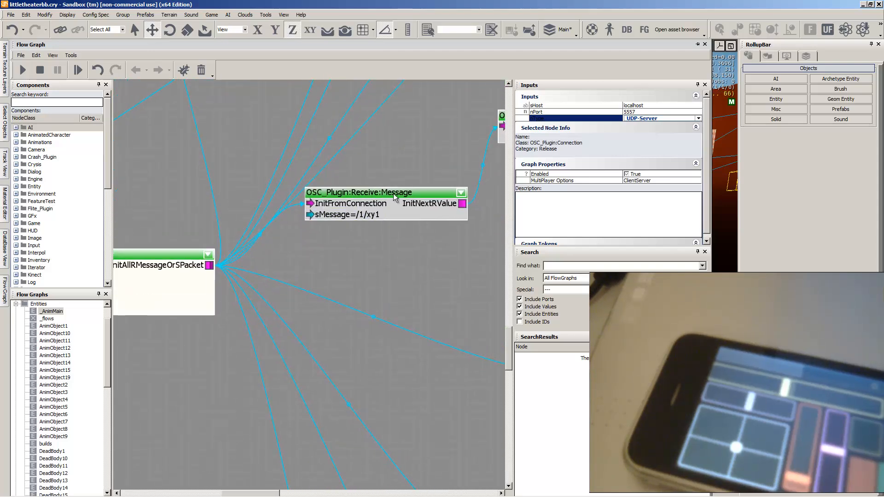
right_drag(384, 148, 378, 162)
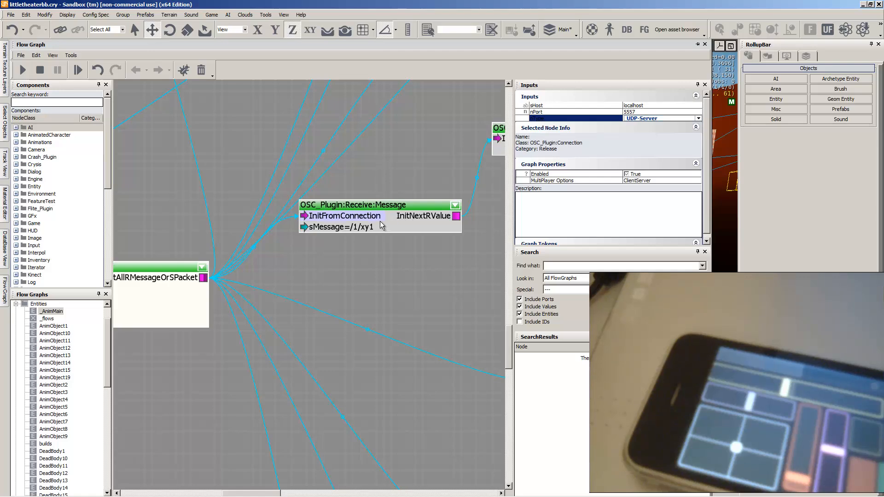
scroll(380, 222, up, 3)
right_drag(334, 283, 286, 295)
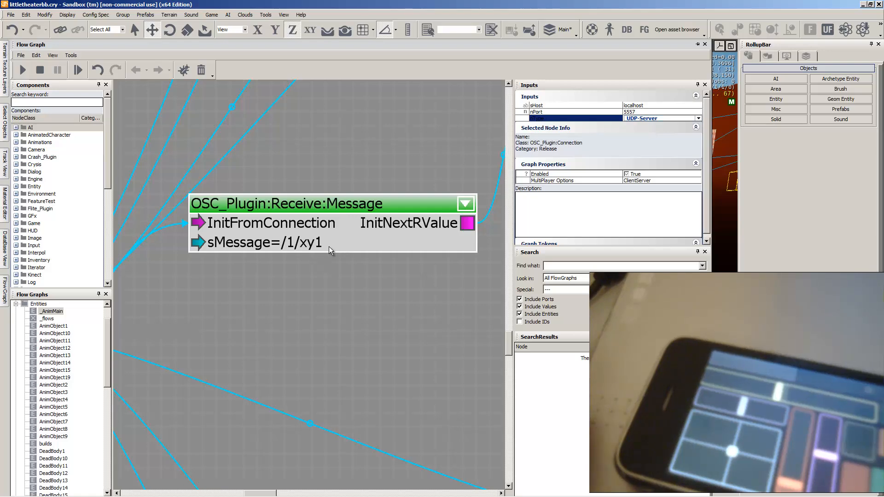
Examine the OSC_Plugin:Receive:Value:Float32 node fed by the /1/xy1 message node.
scroll(343, 278, down, 3)
scroll(391, 274, down, 2)
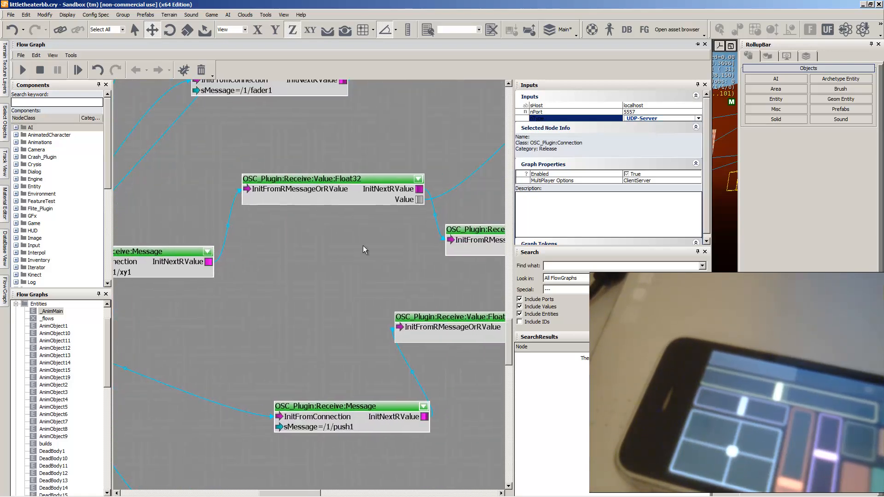
scroll(363, 244, up, 5)
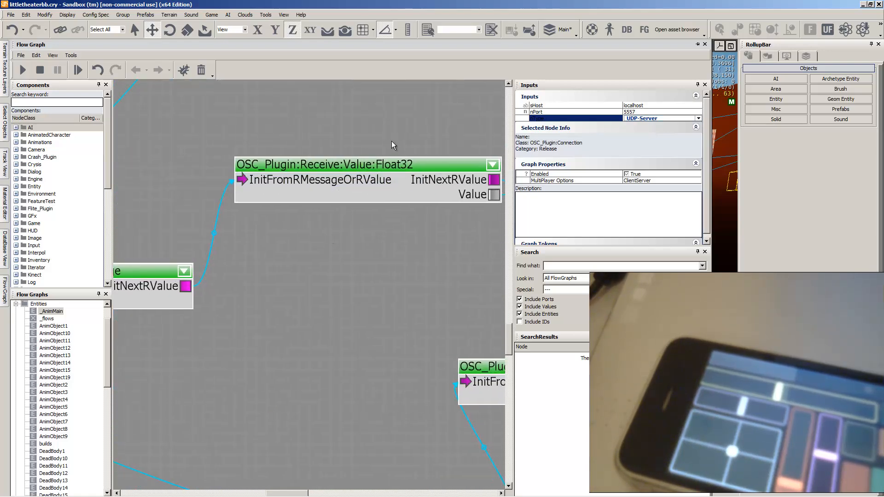
right_drag(391, 142, 338, 146)
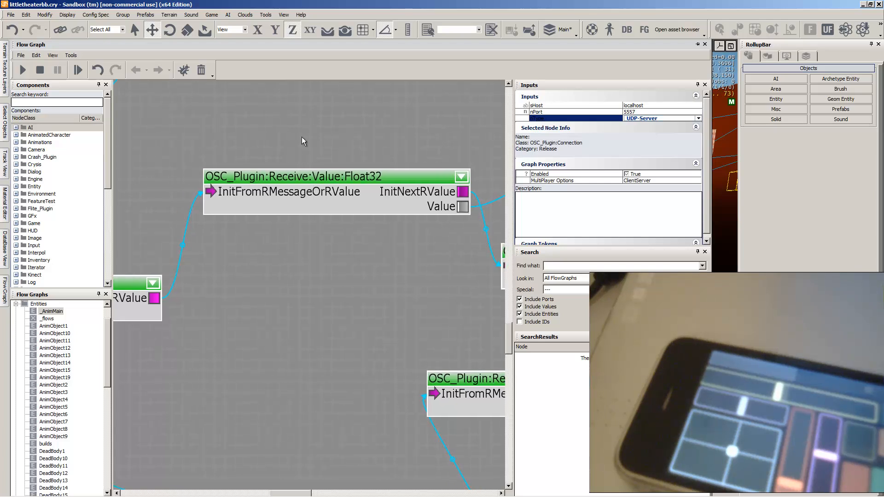
Browse the OSC_Plugin:Receive:Value node types available for adding to the graph, without adding one.
right_click(302, 137)
mouse_move(324, 142)
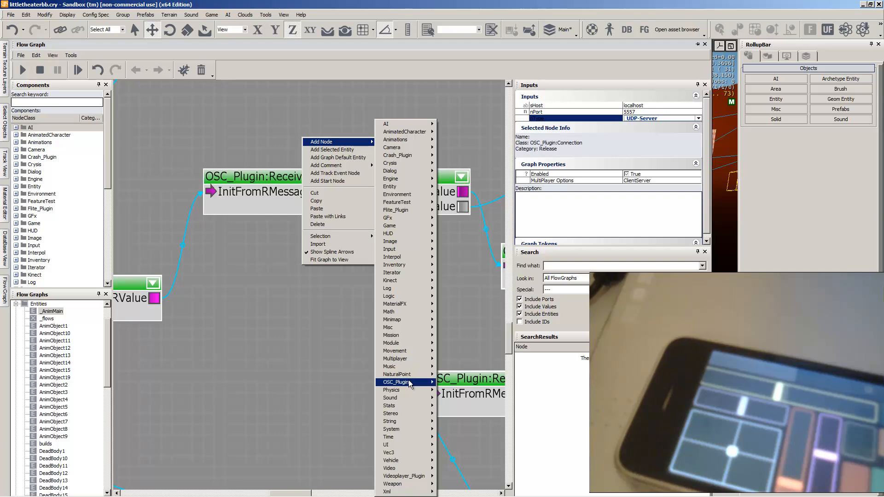
mouse_move(408, 382)
mouse_move(469, 392)
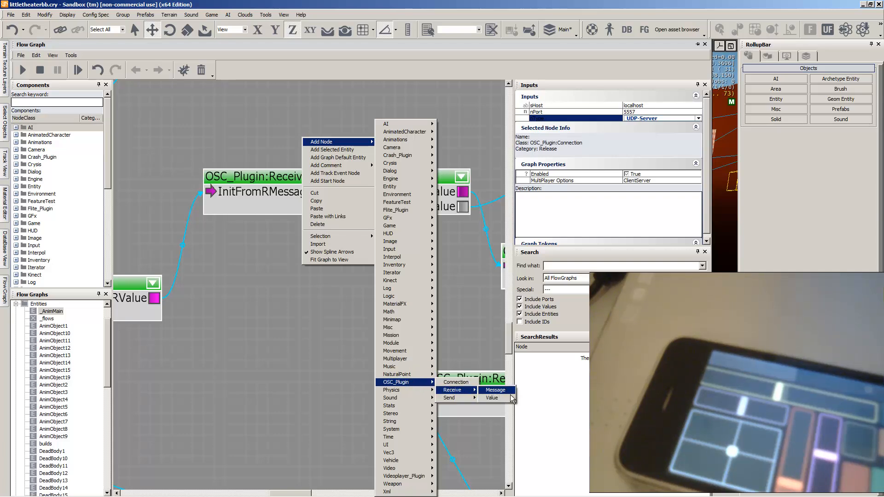
mouse_move(493, 398)
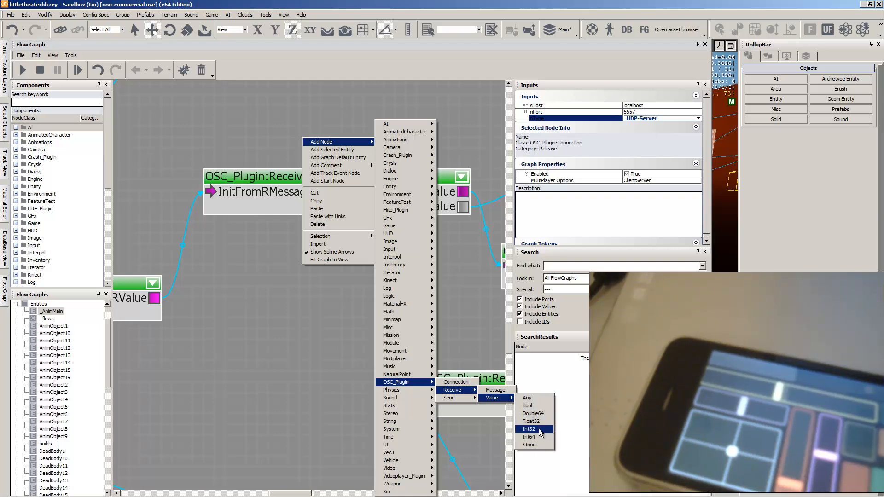
click(233, 327)
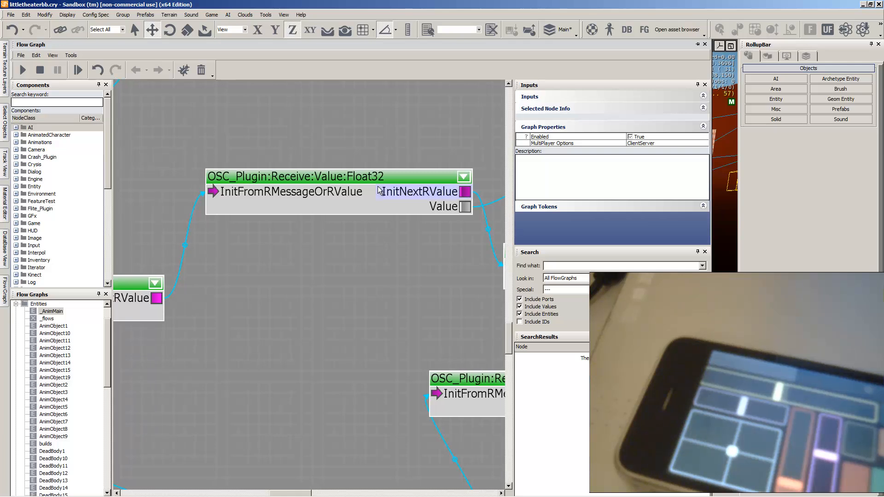
Examine how the first Float32 node's InitNextRValue and Value outputs link onward in the /1/xy1 chain.
right_drag(358, 308, 320, 301)
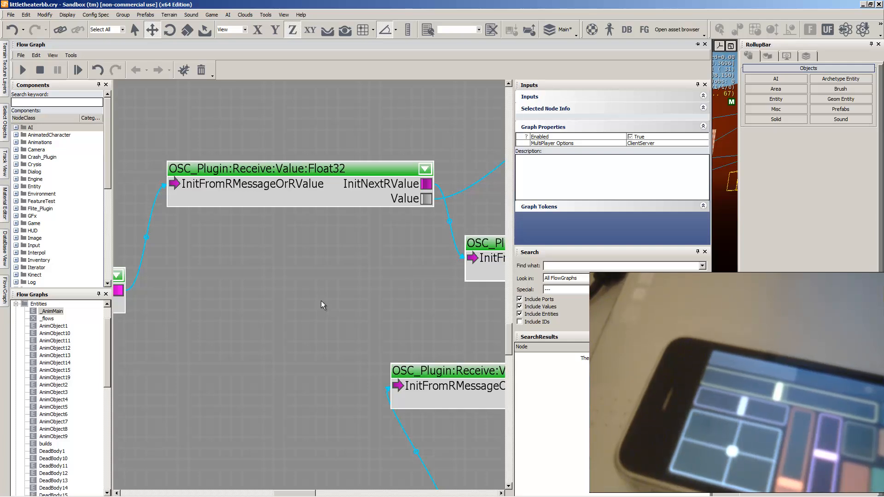
scroll(332, 247, down, 3)
right_drag(332, 247, 334, 190)
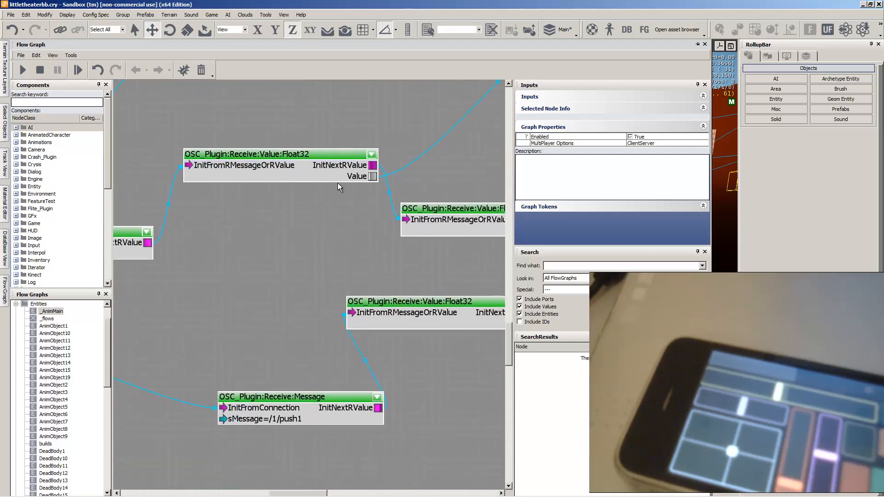
right_drag(365, 192, 327, 245)
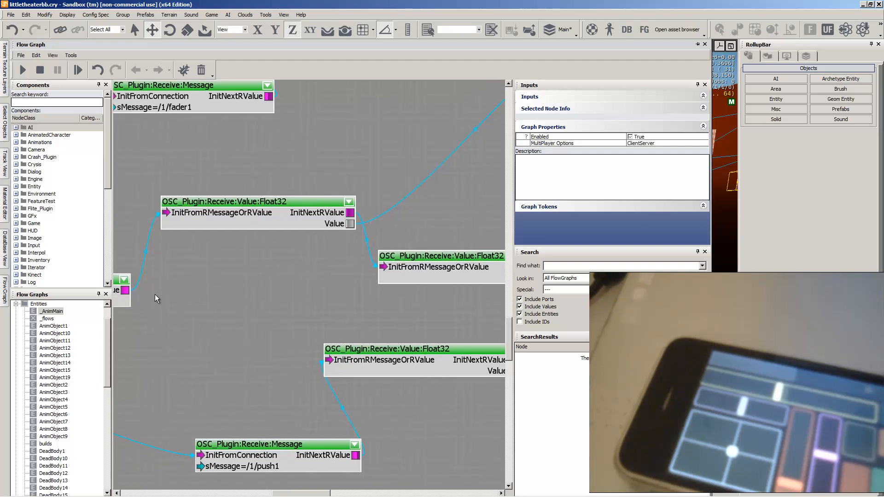
right_drag(156, 294, 191, 302)
right_drag(374, 227, 315, 235)
Select the second Float32 value node in the /1/xy1 chain and follow its InitNextRValue link to the third.
mouse_move(322, 248)
mouse_down()
mouse_move(330, 222)
mouse_move(329, 255)
mouse_up()
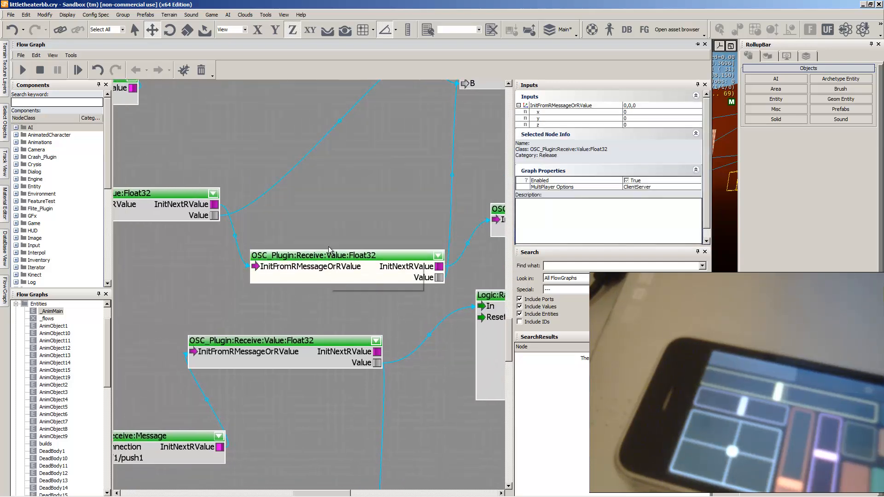
scroll(241, 214, down, 4)
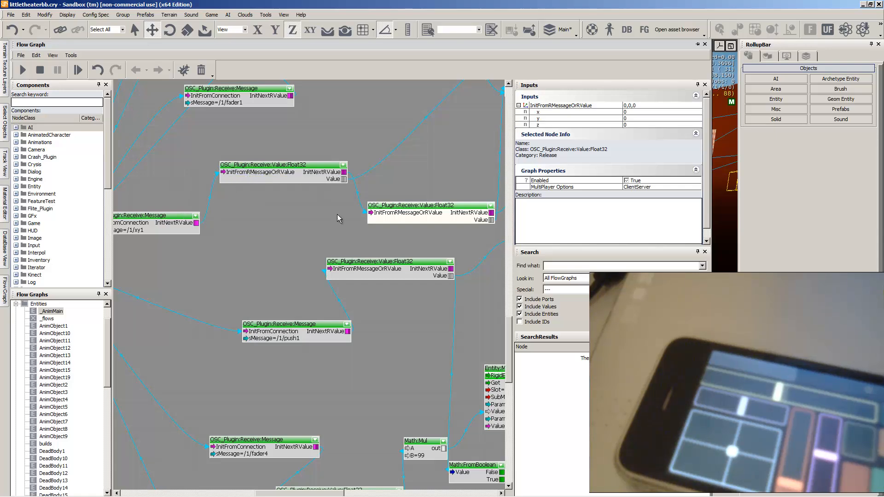
right_drag(337, 215, 268, 222)
scroll(369, 222, up, 3)
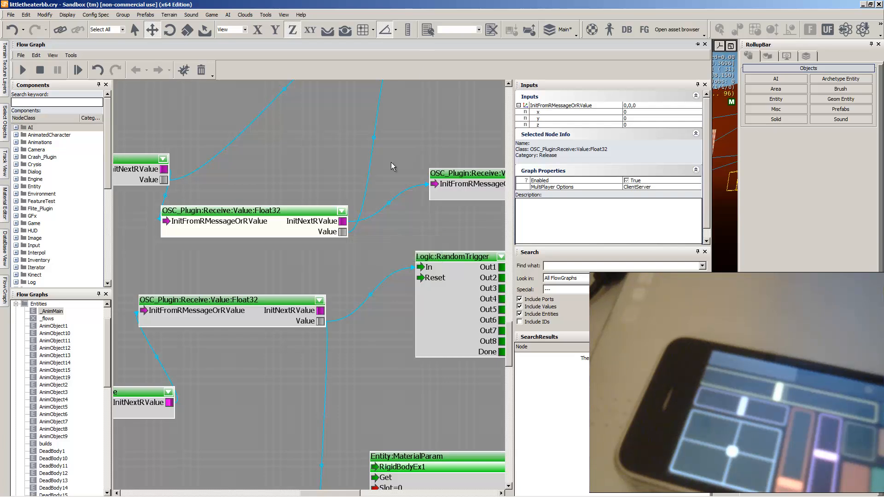
right_drag(391, 210, 271, 243)
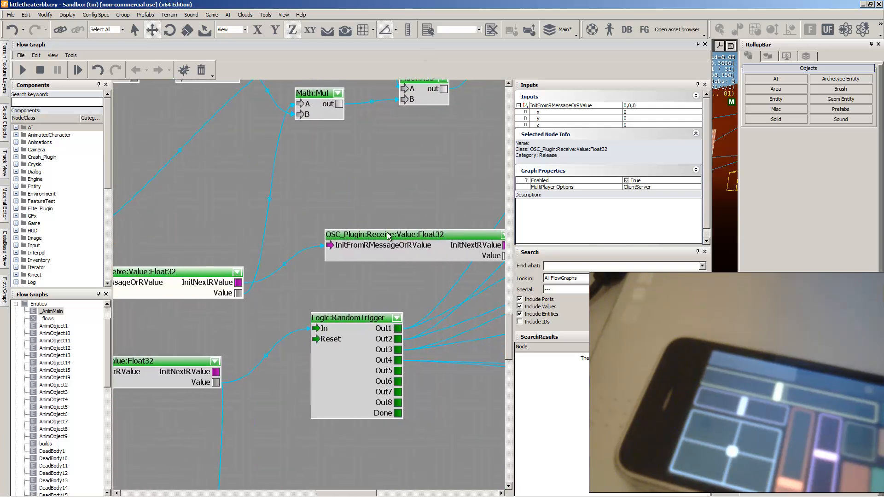
Reposition the third OSC_Plugin:Receive:Value:Float32 node above the Logic:RandomTrigger node and inspect its ports.
drag(396, 254, 358, 216)
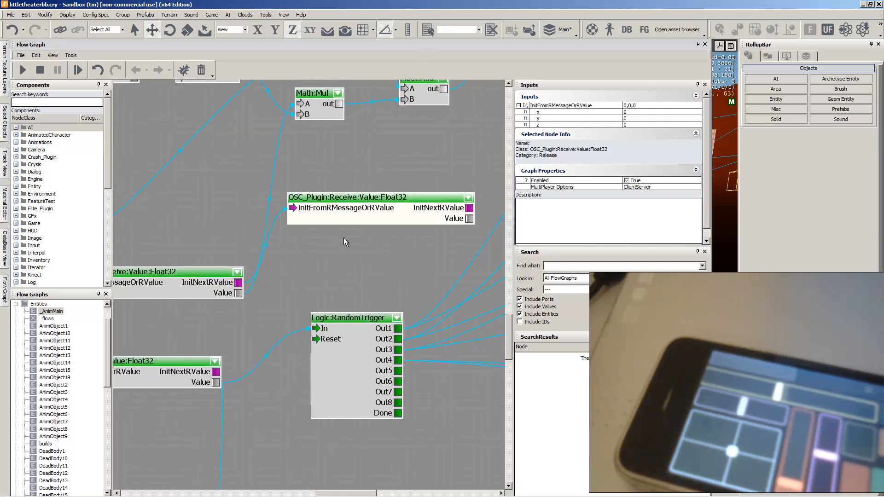
right_drag(351, 241, 343, 254)
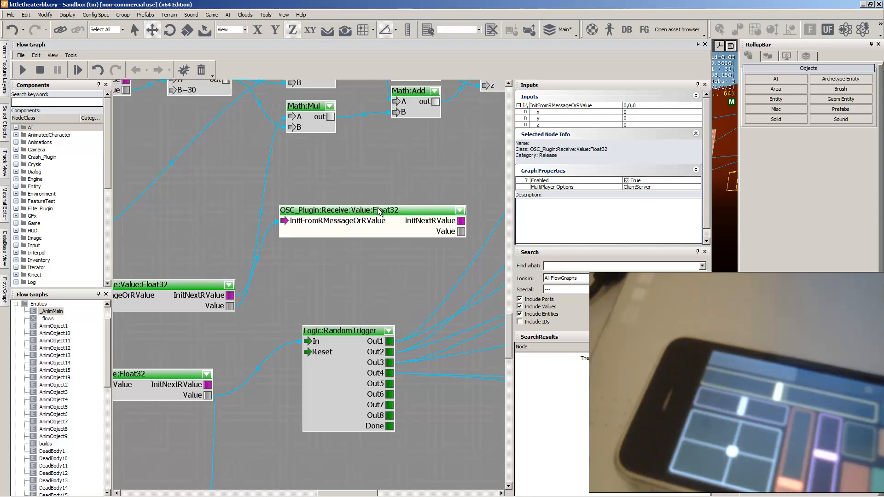
drag(377, 208, 396, 202)
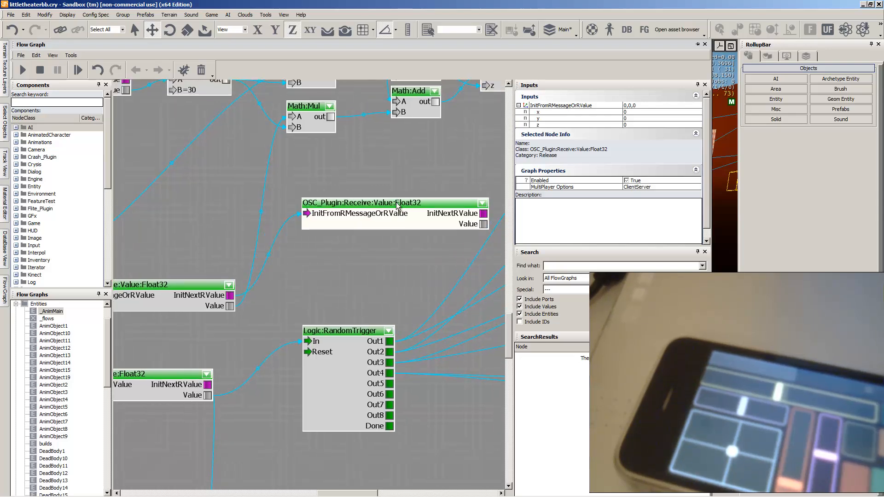
right_drag(350, 268, 404, 259)
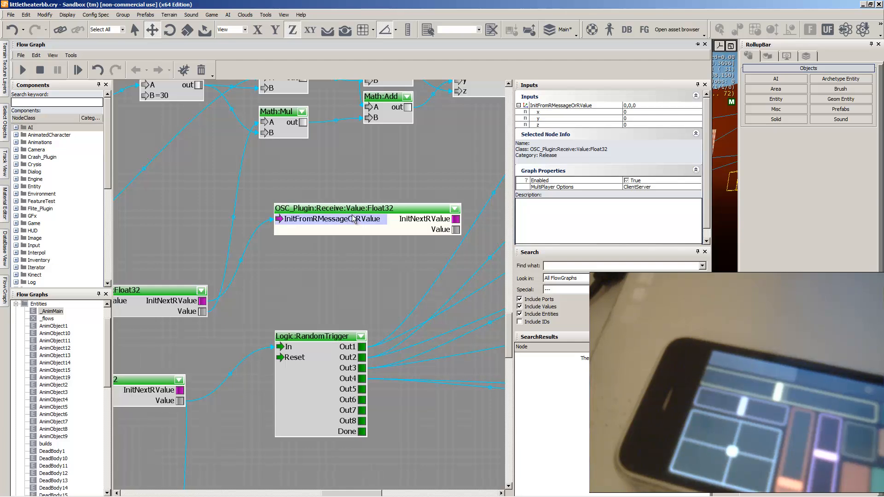
right_drag(343, 251, 319, 270)
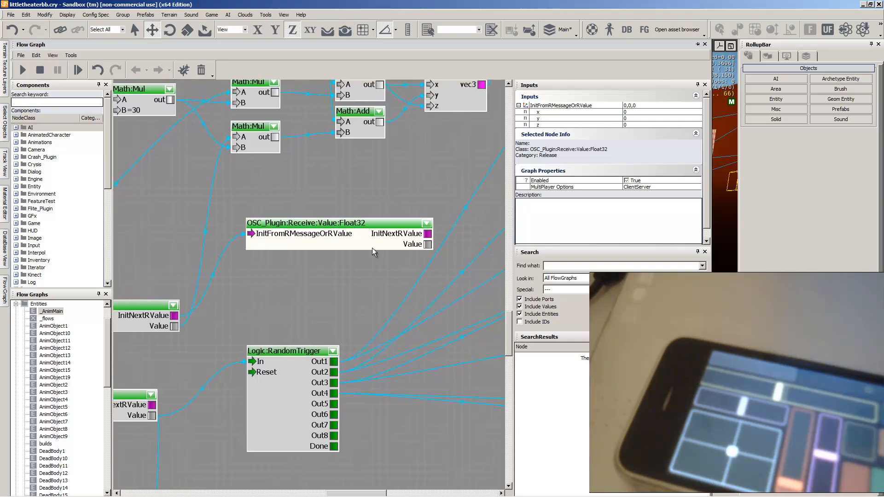
right_drag(399, 242, 377, 265)
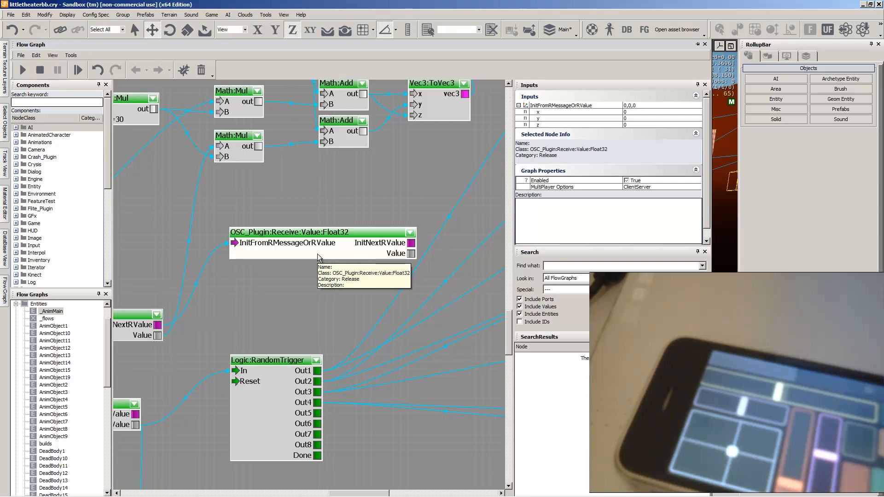
right_drag(289, 292, 296, 290)
Return to the OSC_Plugin:Connection node, select it and review its sHost, nPort and nType inputs.
scroll(297, 290, down, 10)
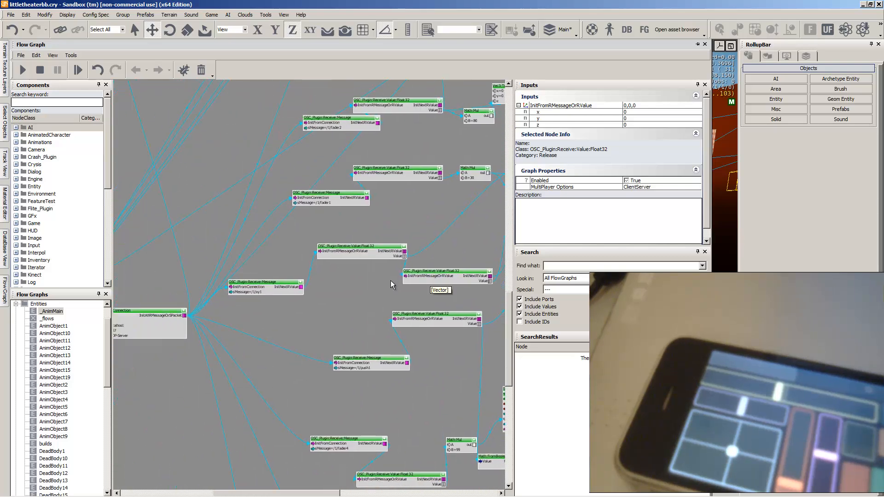
scroll(380, 291, up, 6)
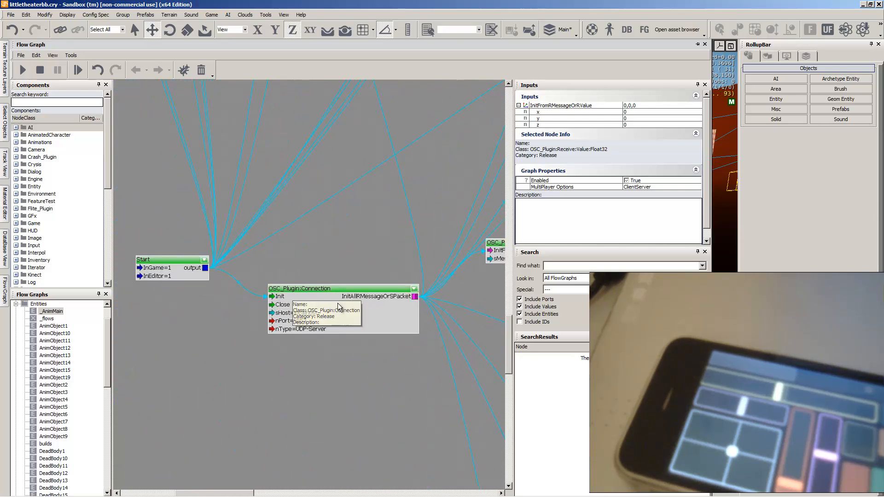
right_drag(321, 318, 265, 313)
click(266, 313)
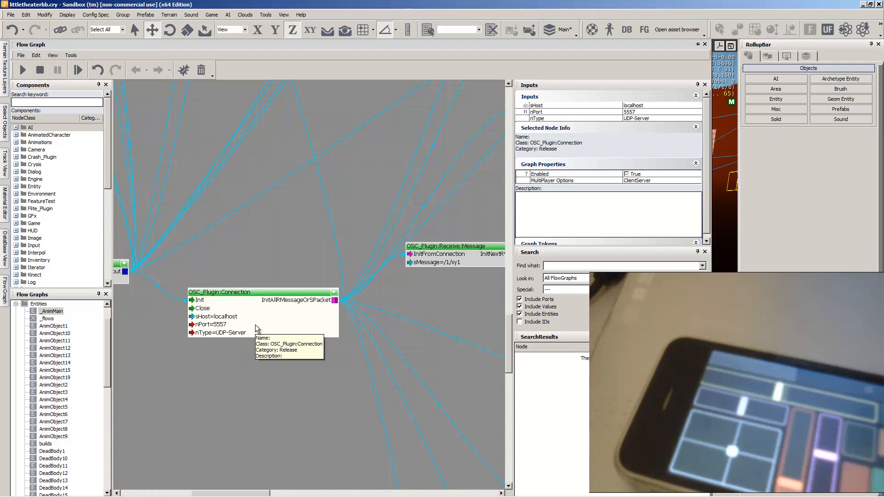
right_drag(268, 271, 283, 267)
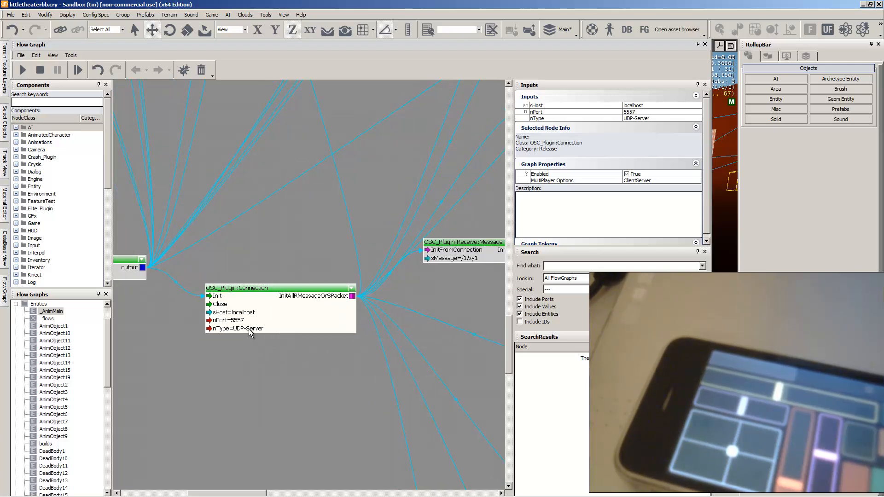
right_drag(299, 333, 270, 350)
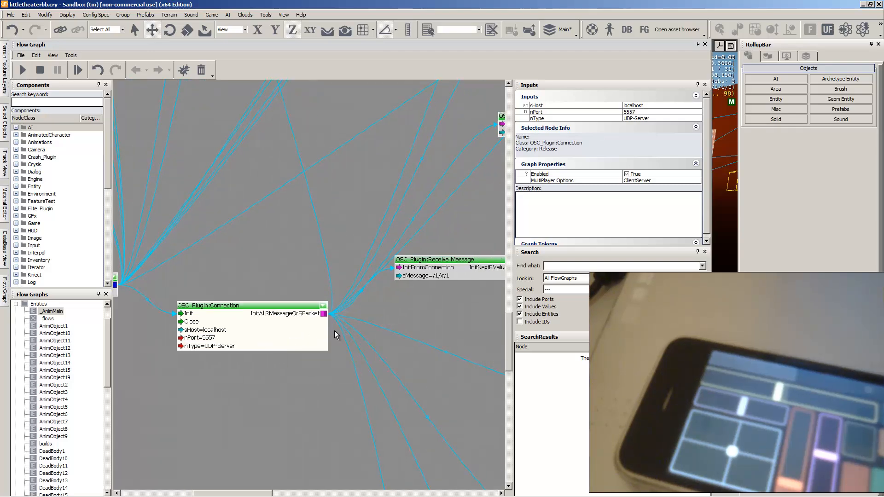
Follow the Connection output and select the OSC_Plugin:Receive:Message node for /1/xy1 to review its inputs.
scroll(282, 332, down, 3)
scroll(317, 318, up, 5)
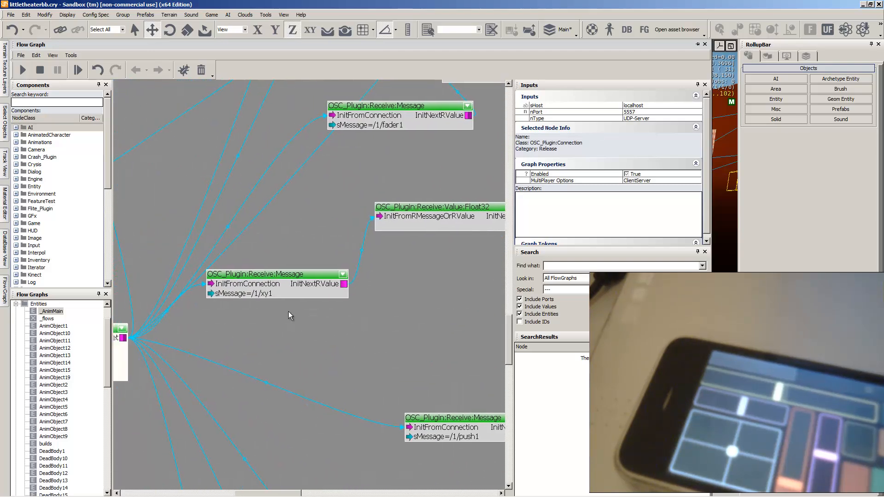
scroll(290, 318, up, 3)
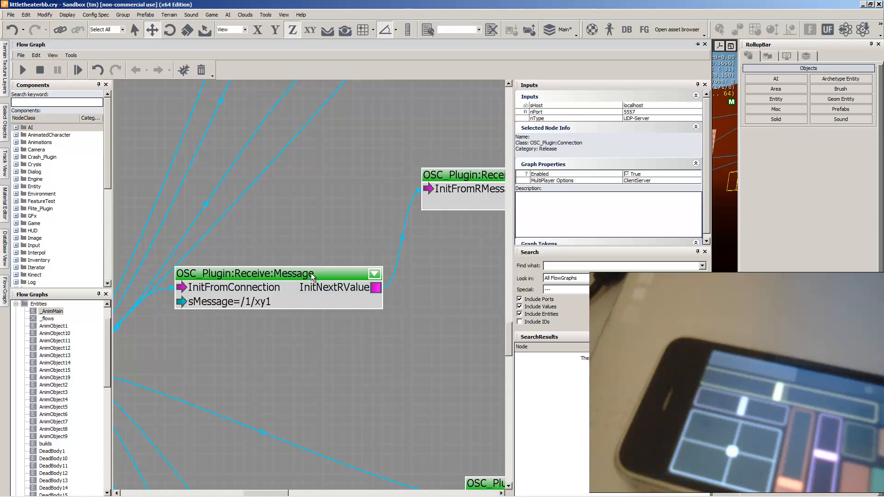
click(312, 275)
Select the first Float32 value node after the /1/xy1 message and check the data type of its Value output.
right_drag(269, 263, 166, 281)
scroll(295, 276, down, 3)
right_drag(391, 233, 316, 266)
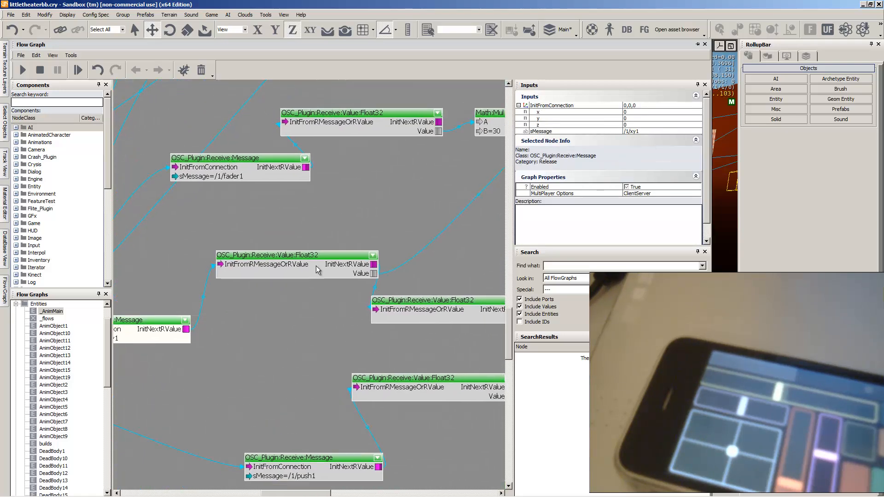
click(316, 266)
scroll(336, 244, up, 3)
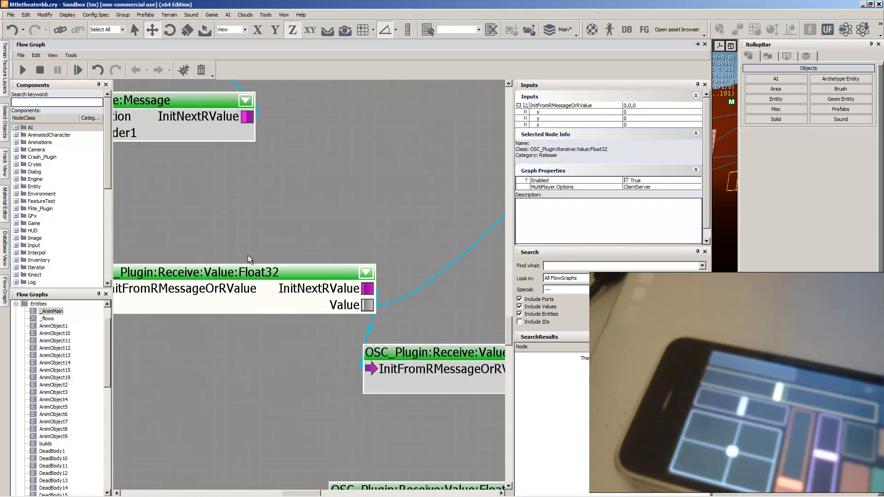
right_drag(248, 255, 314, 248)
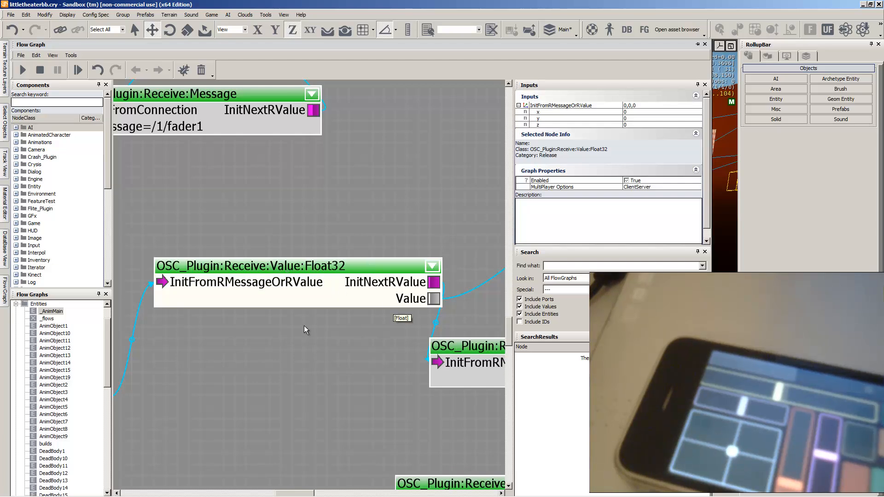
right_drag(304, 325, 308, 270)
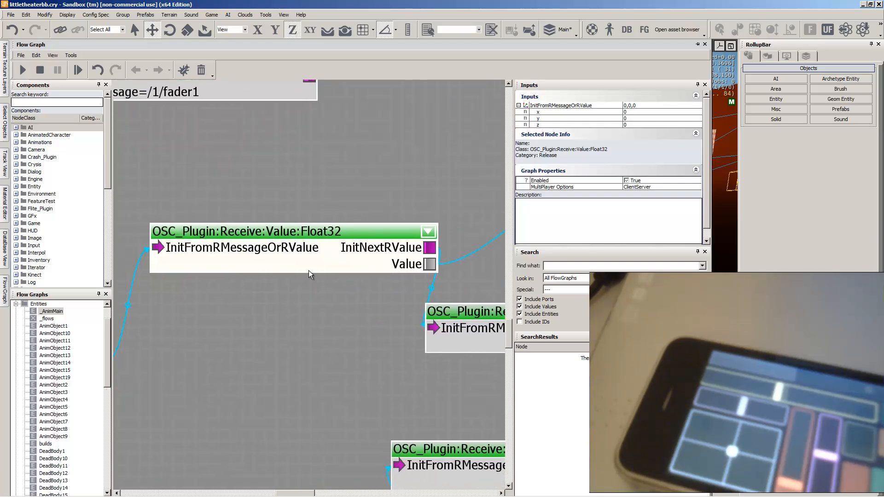
right_drag(337, 309, 331, 280)
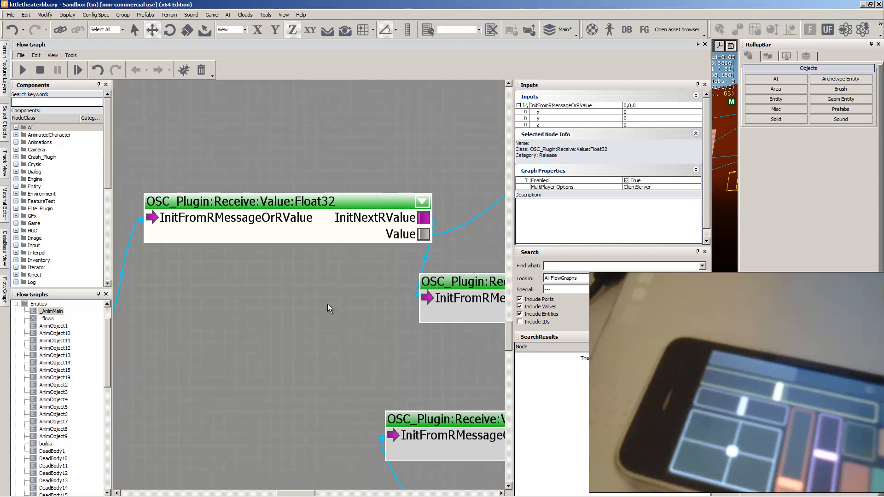
Trace the first Float32 node's Value and InitNextRValue links toward the Math:Mul nodes and the second Float32 node.
scroll(349, 340, down, 3)
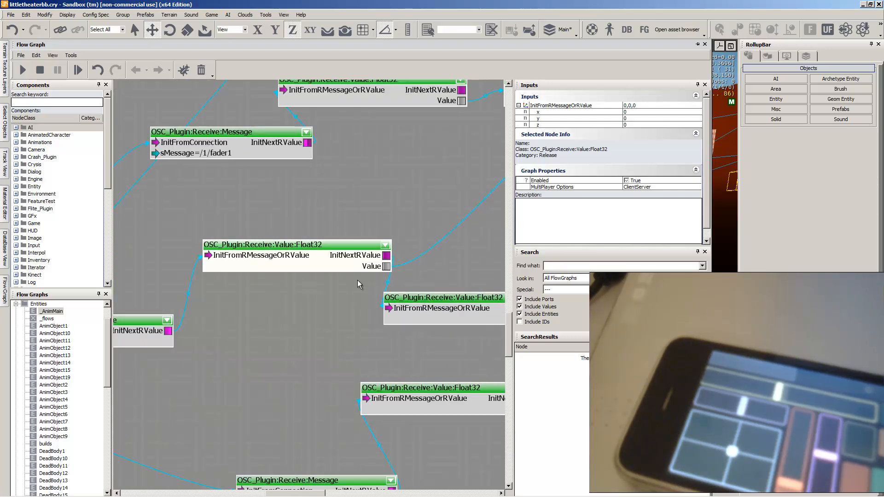
right_drag(318, 283, 270, 307)
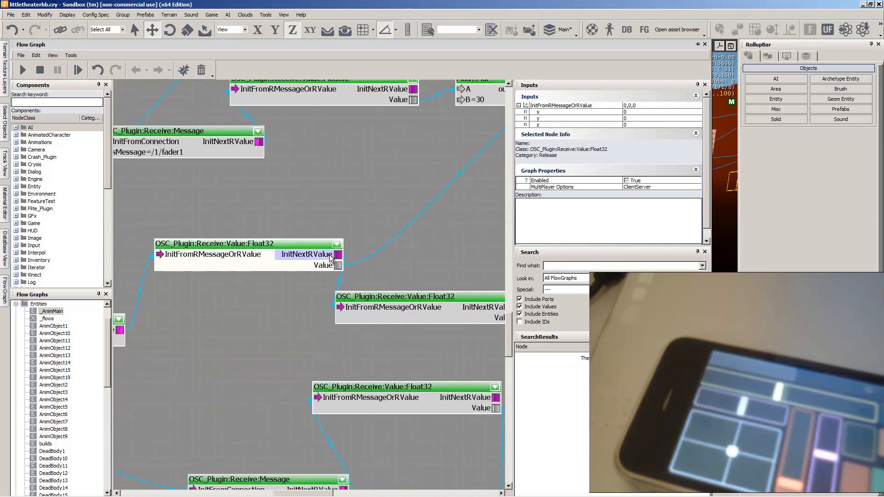
right_drag(409, 270, 305, 328)
right_drag(353, 250, 433, 242)
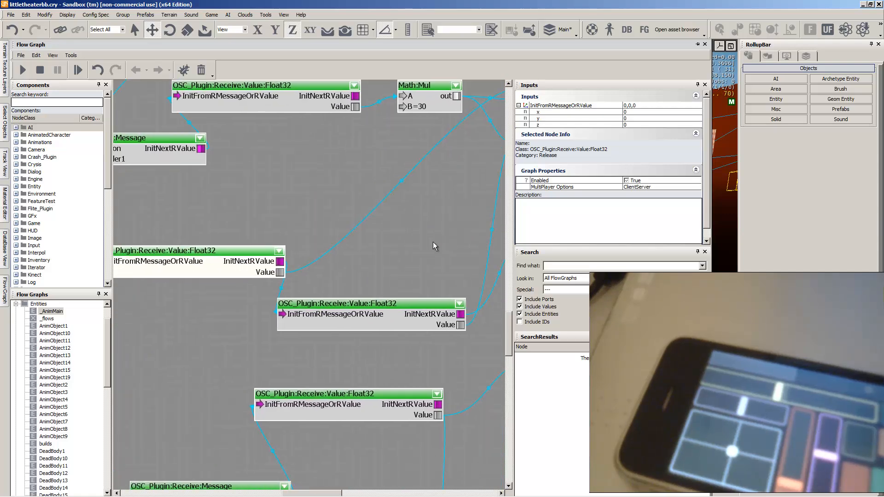
Bring the level's perspective view forward, move the camera toward the tree and start game mode.
click(717, 219)
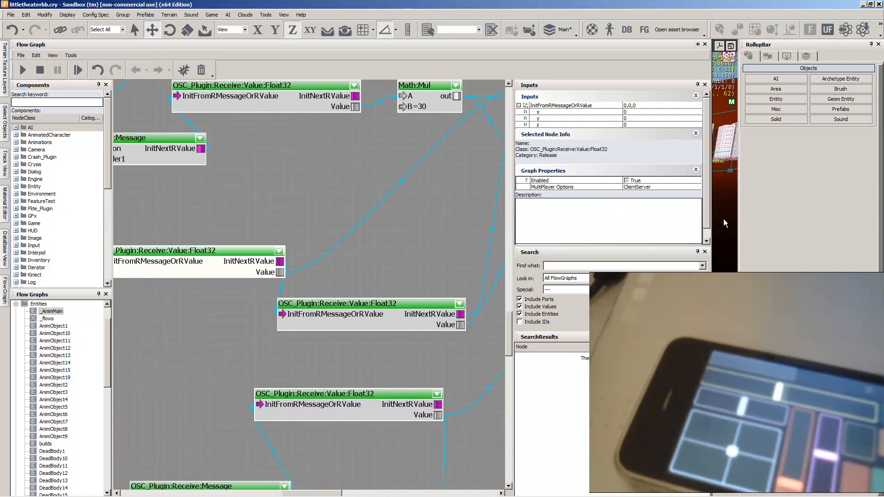
mouse_move(668, 228)
right_down()
mouse_move(711, 224)
mouse_move(671, 226)
right_up()
key(w)
key(w)
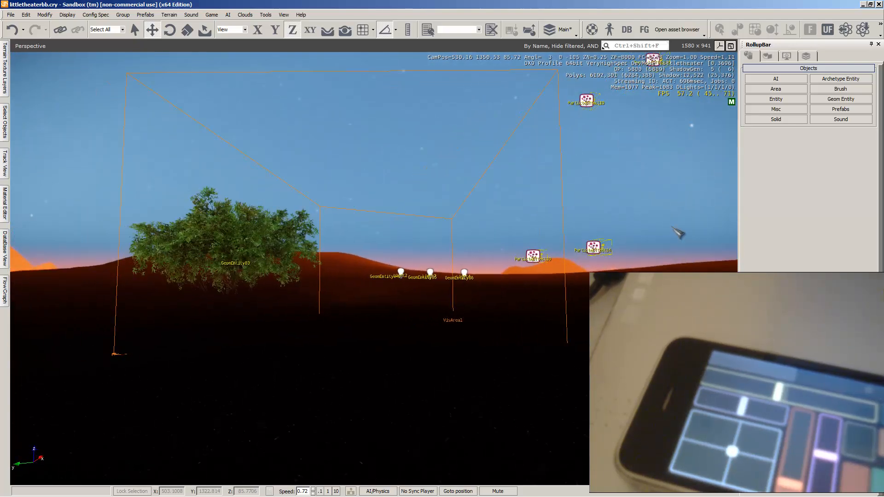
key(ctrl+g)
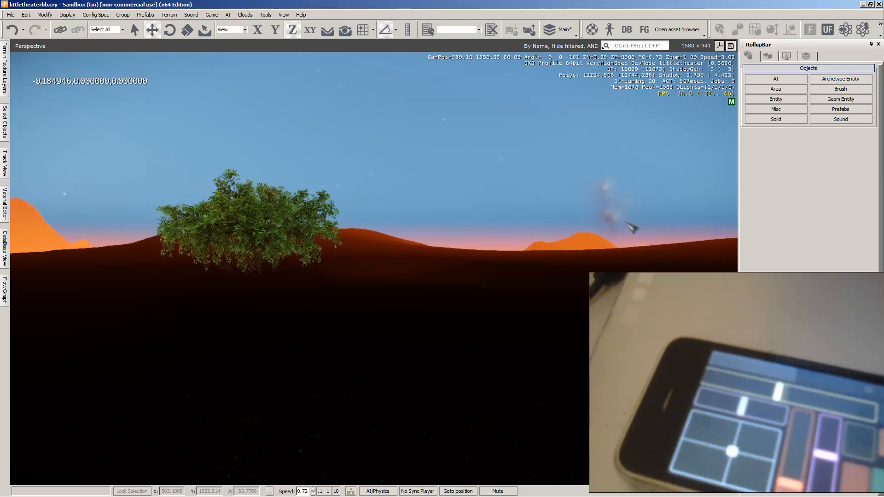
Walk past the tree to the row of three fans, leave game mode and select the fan nearest the tree.
key(w)
key(w)
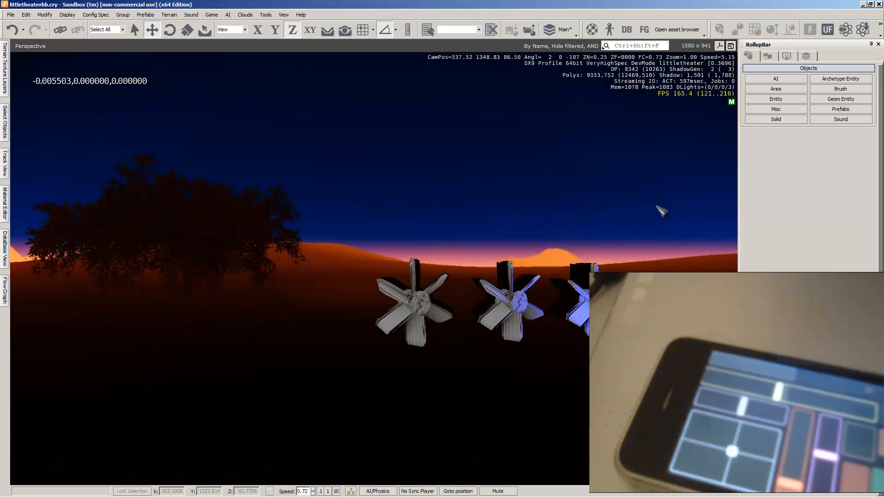
key(d)
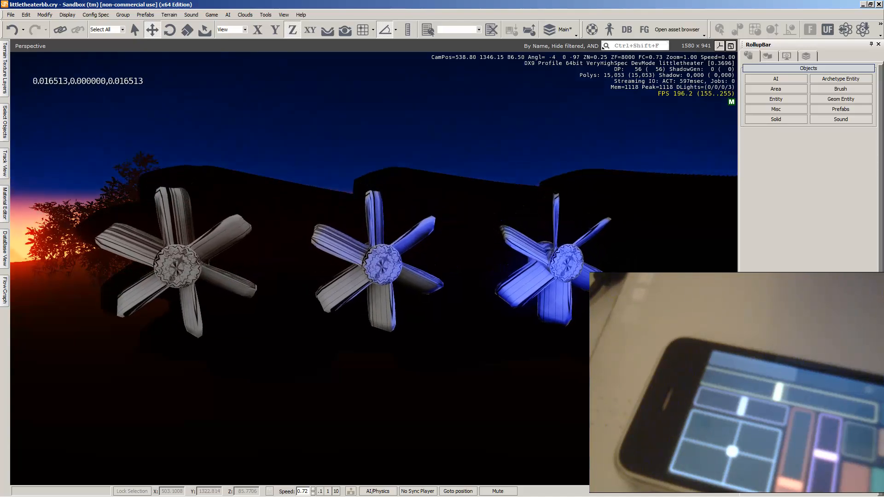
key(Escape)
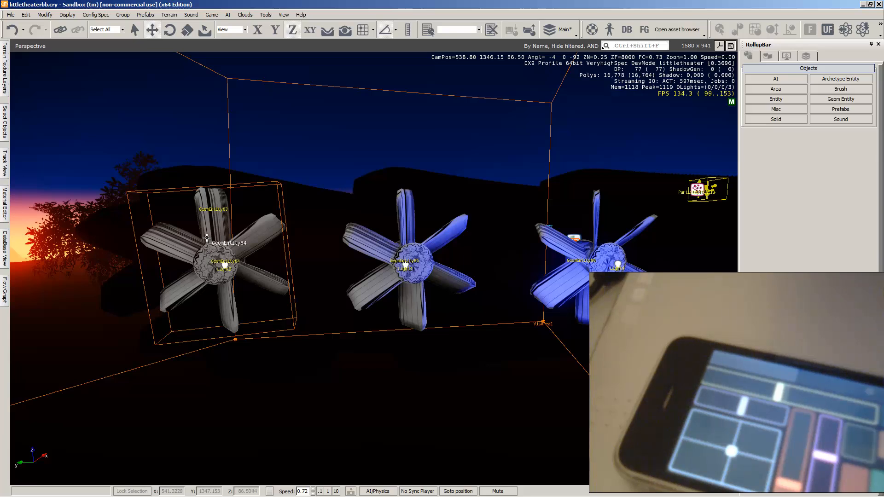
click(222, 259)
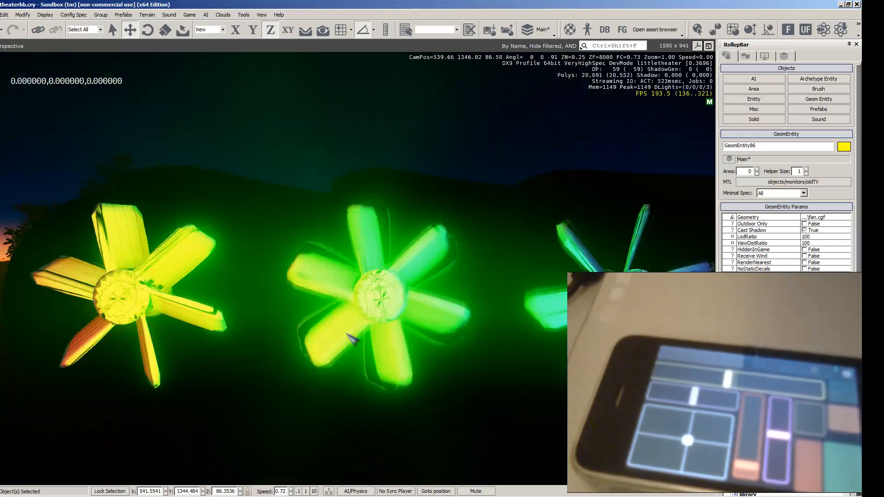
Back away from the fans, turn the view toward the buildings and leave game mode.
key(s)
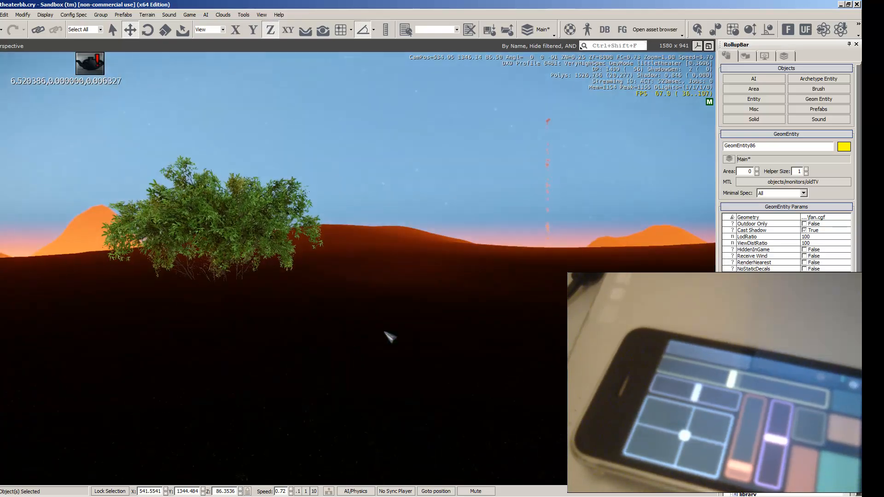
right_drag(384, 332, 696, 332)
key(Escape)
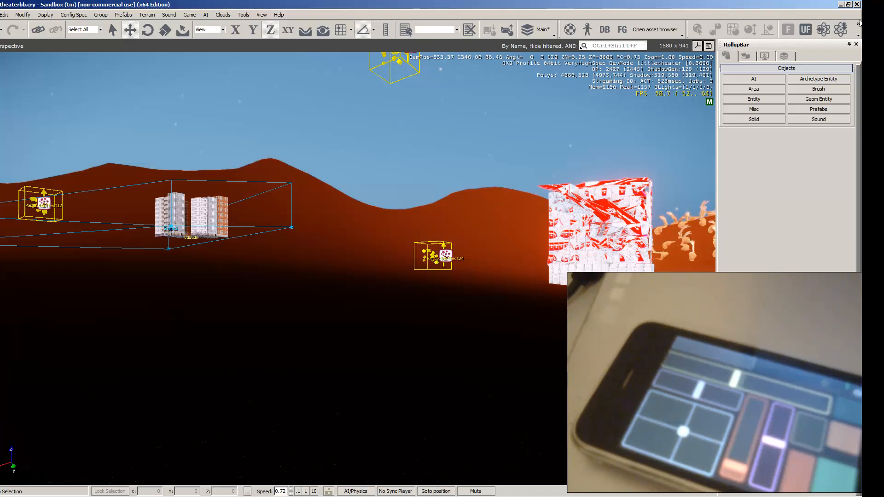
Set the level editor aside to bring up OSC Data Monitor, and return to the Sandbox level.
click(841, 5)
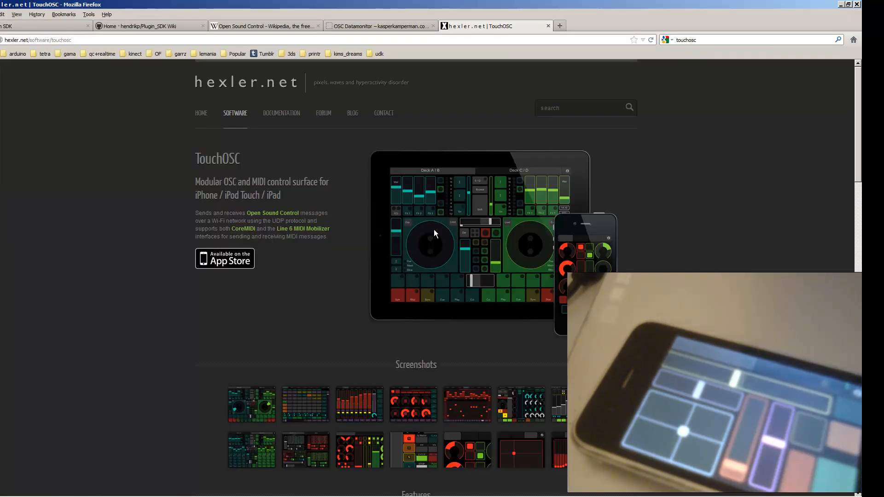
click(225, 489)
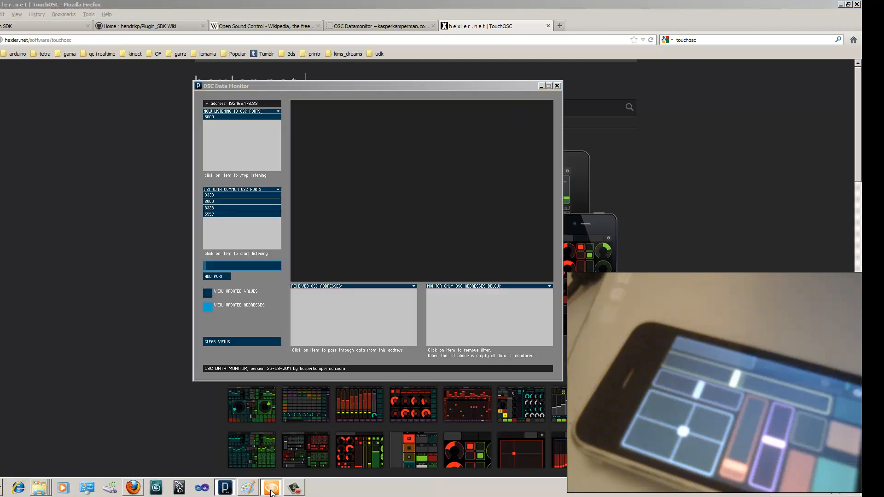
click(293, 489)
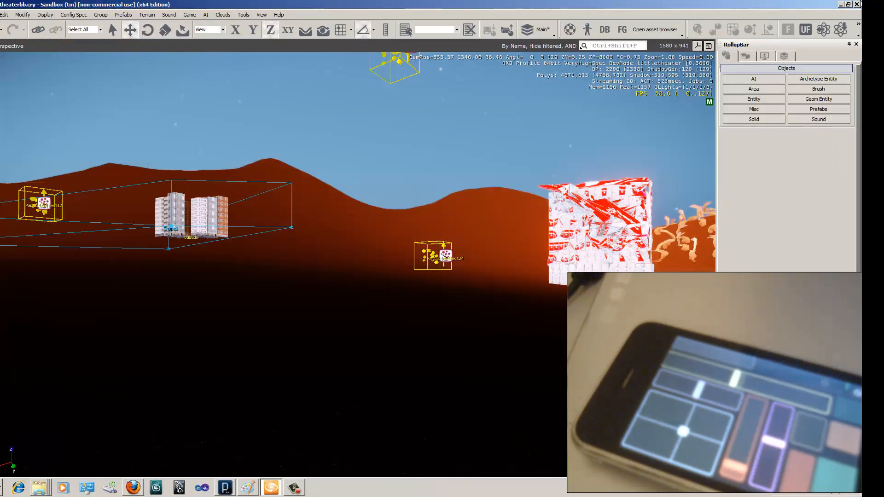
Close the Sandbox editor and identify the level with the Global Share project.
click(856, 4)
click(397, 273)
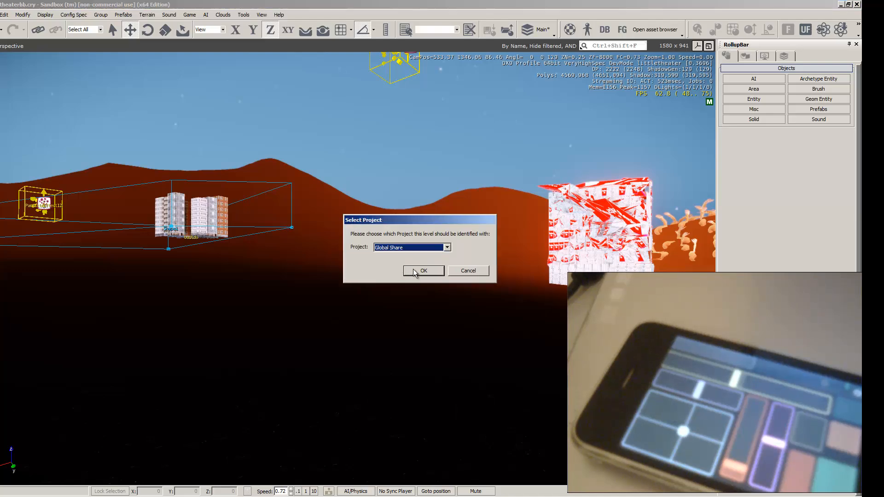
click(414, 271)
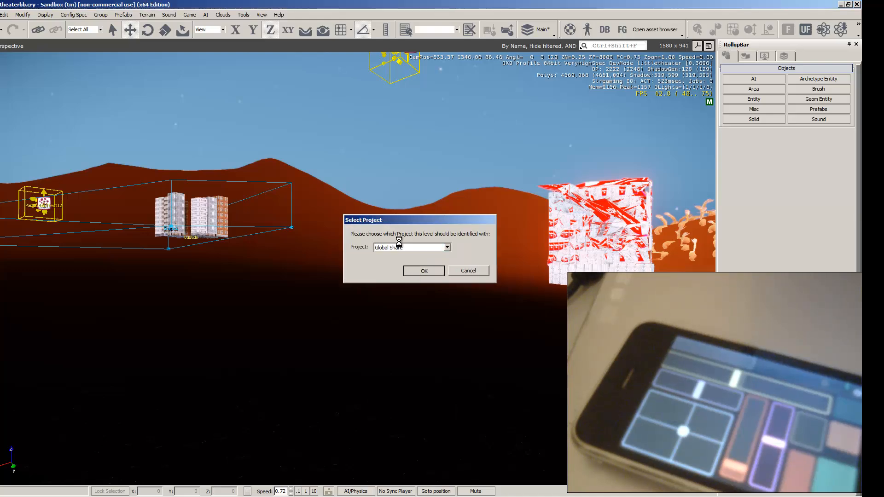
Switch to OSC Data Monitor and reposition its window to review the TouchOSC messages received on port 5557.
key(alt+Tab)
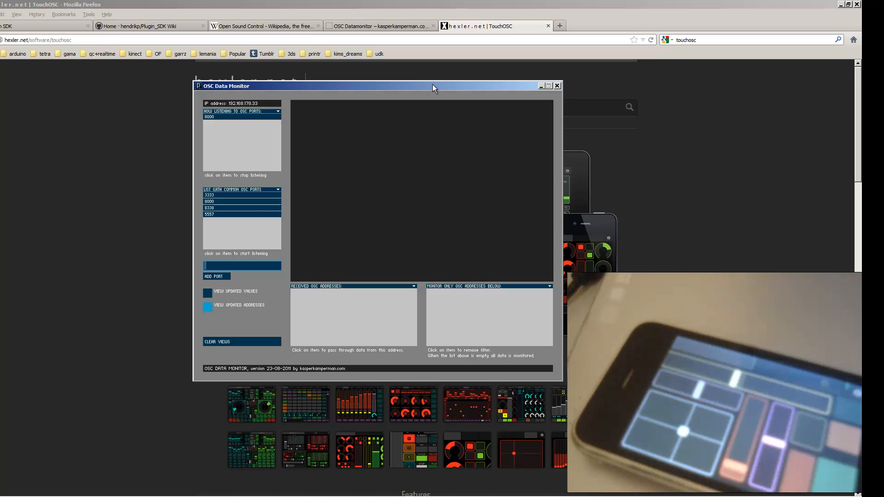
drag(433, 84, 419, 85)
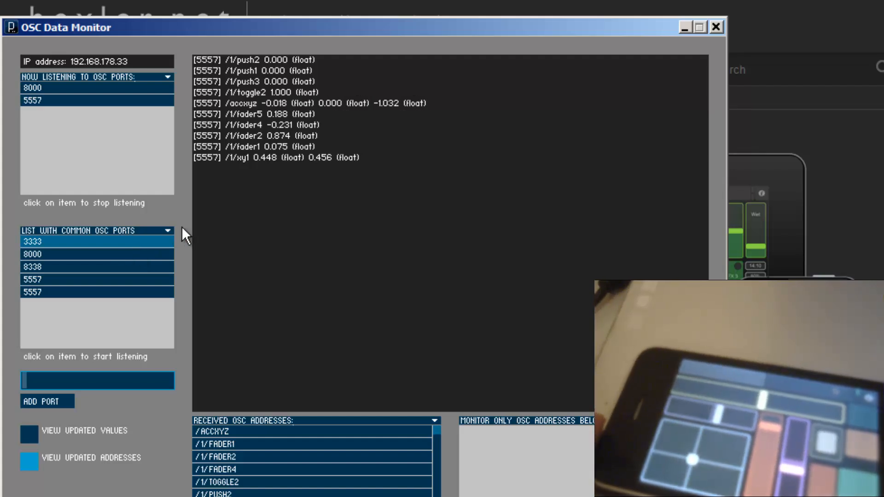
drag(564, 29, 641, 29)
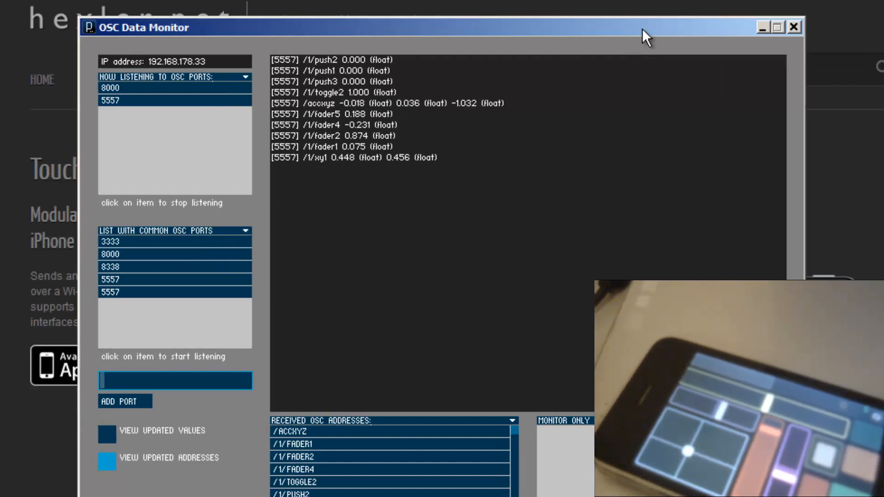